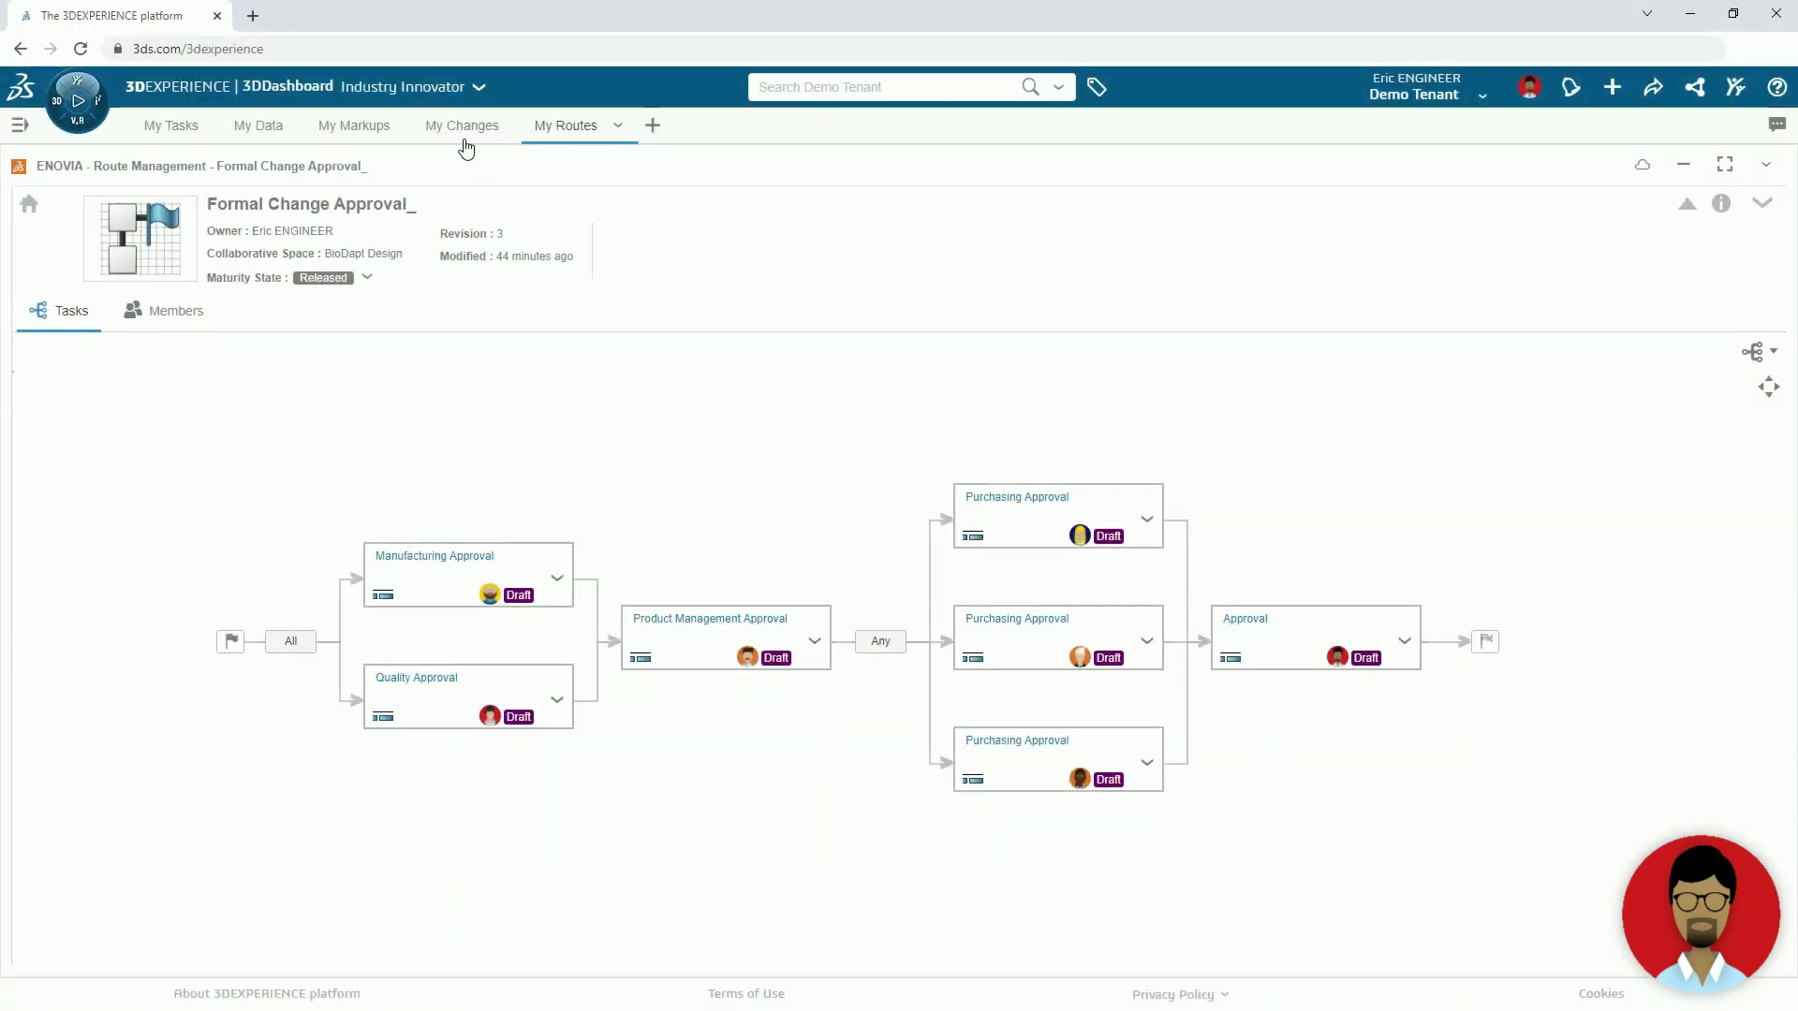
Open the high-priority Reduce Overall Weight issue's details from the My Changes list
click(459, 136)
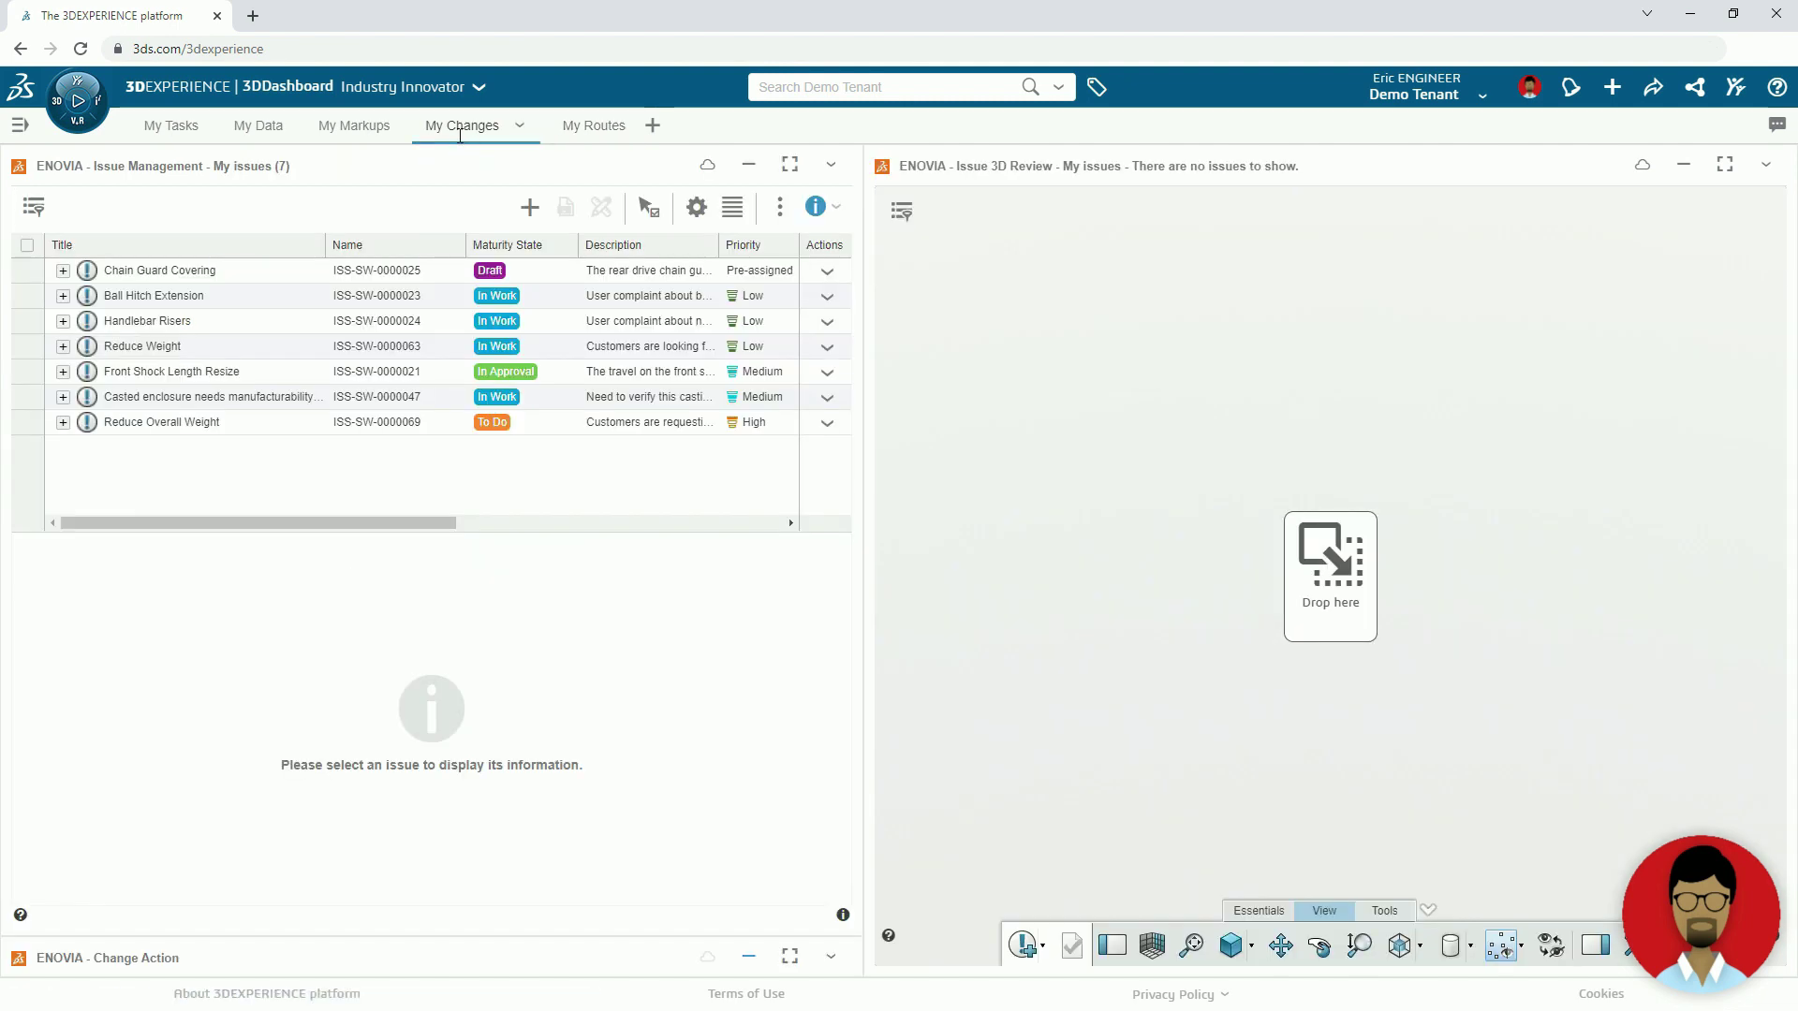
click(194, 423)
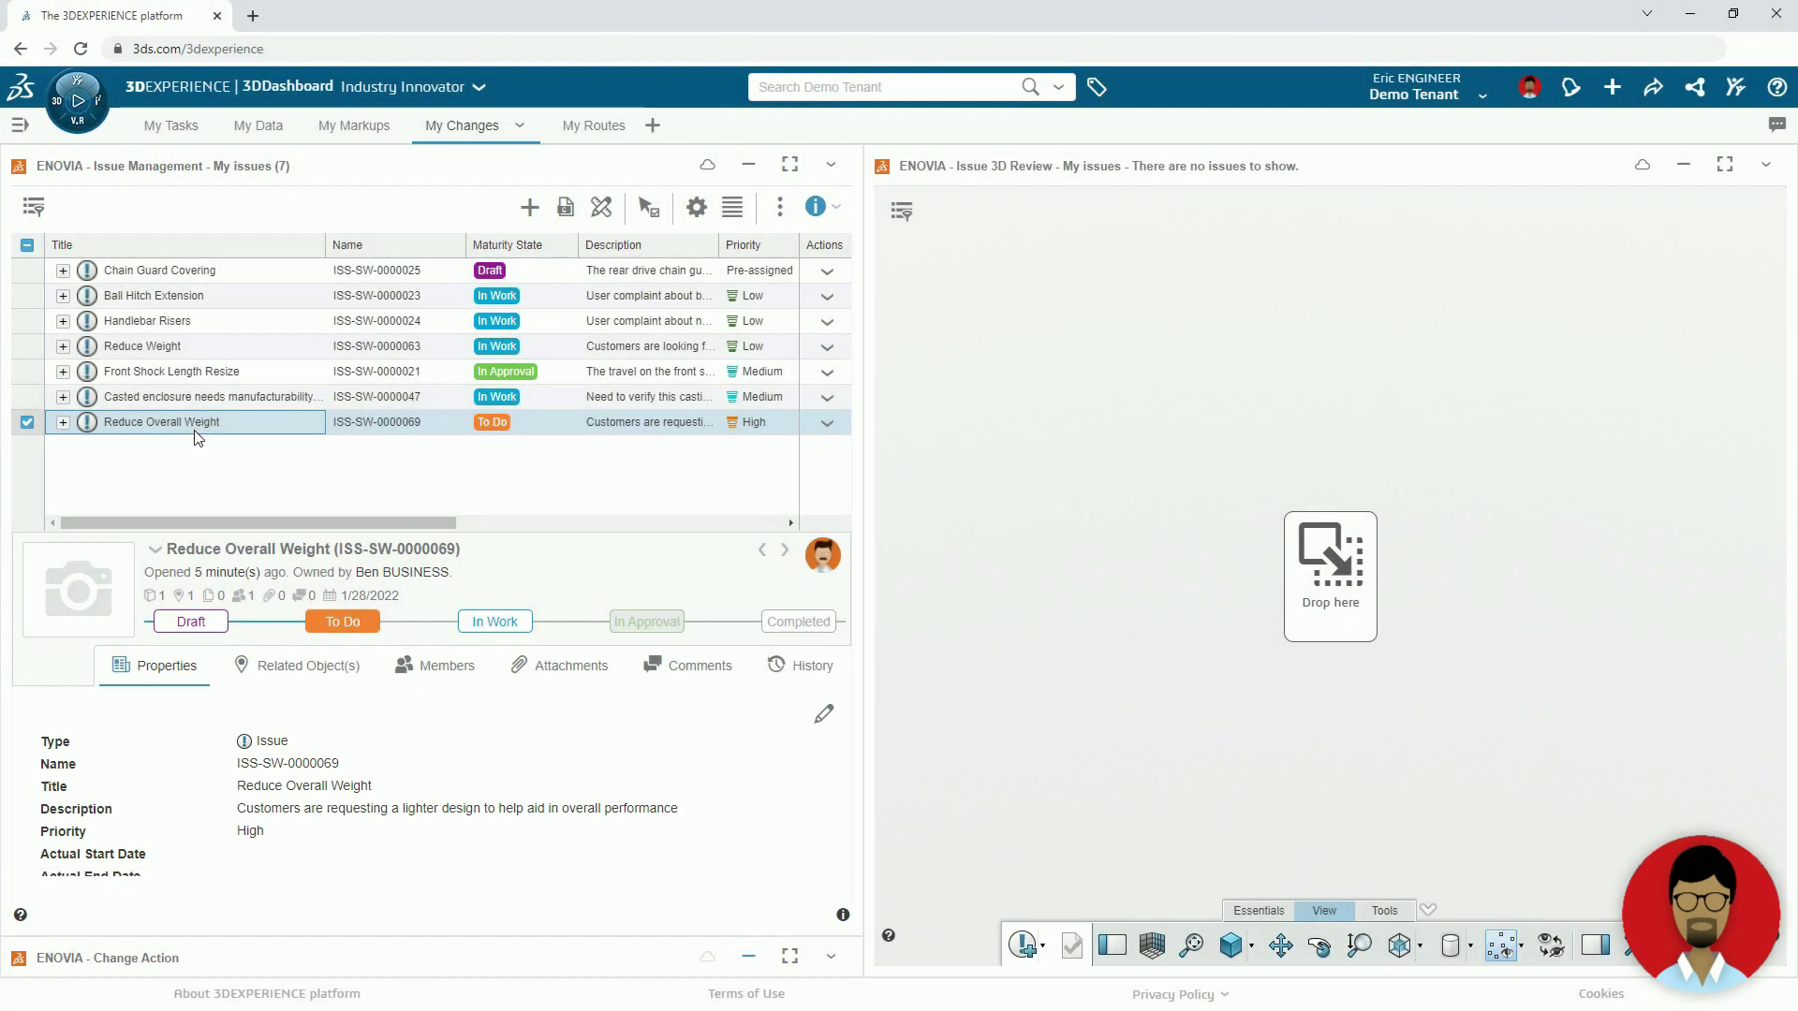
Load VF2 Foot into Issue 3D Review, rotate it to a side view, and set the issue In Work
click(268, 664)
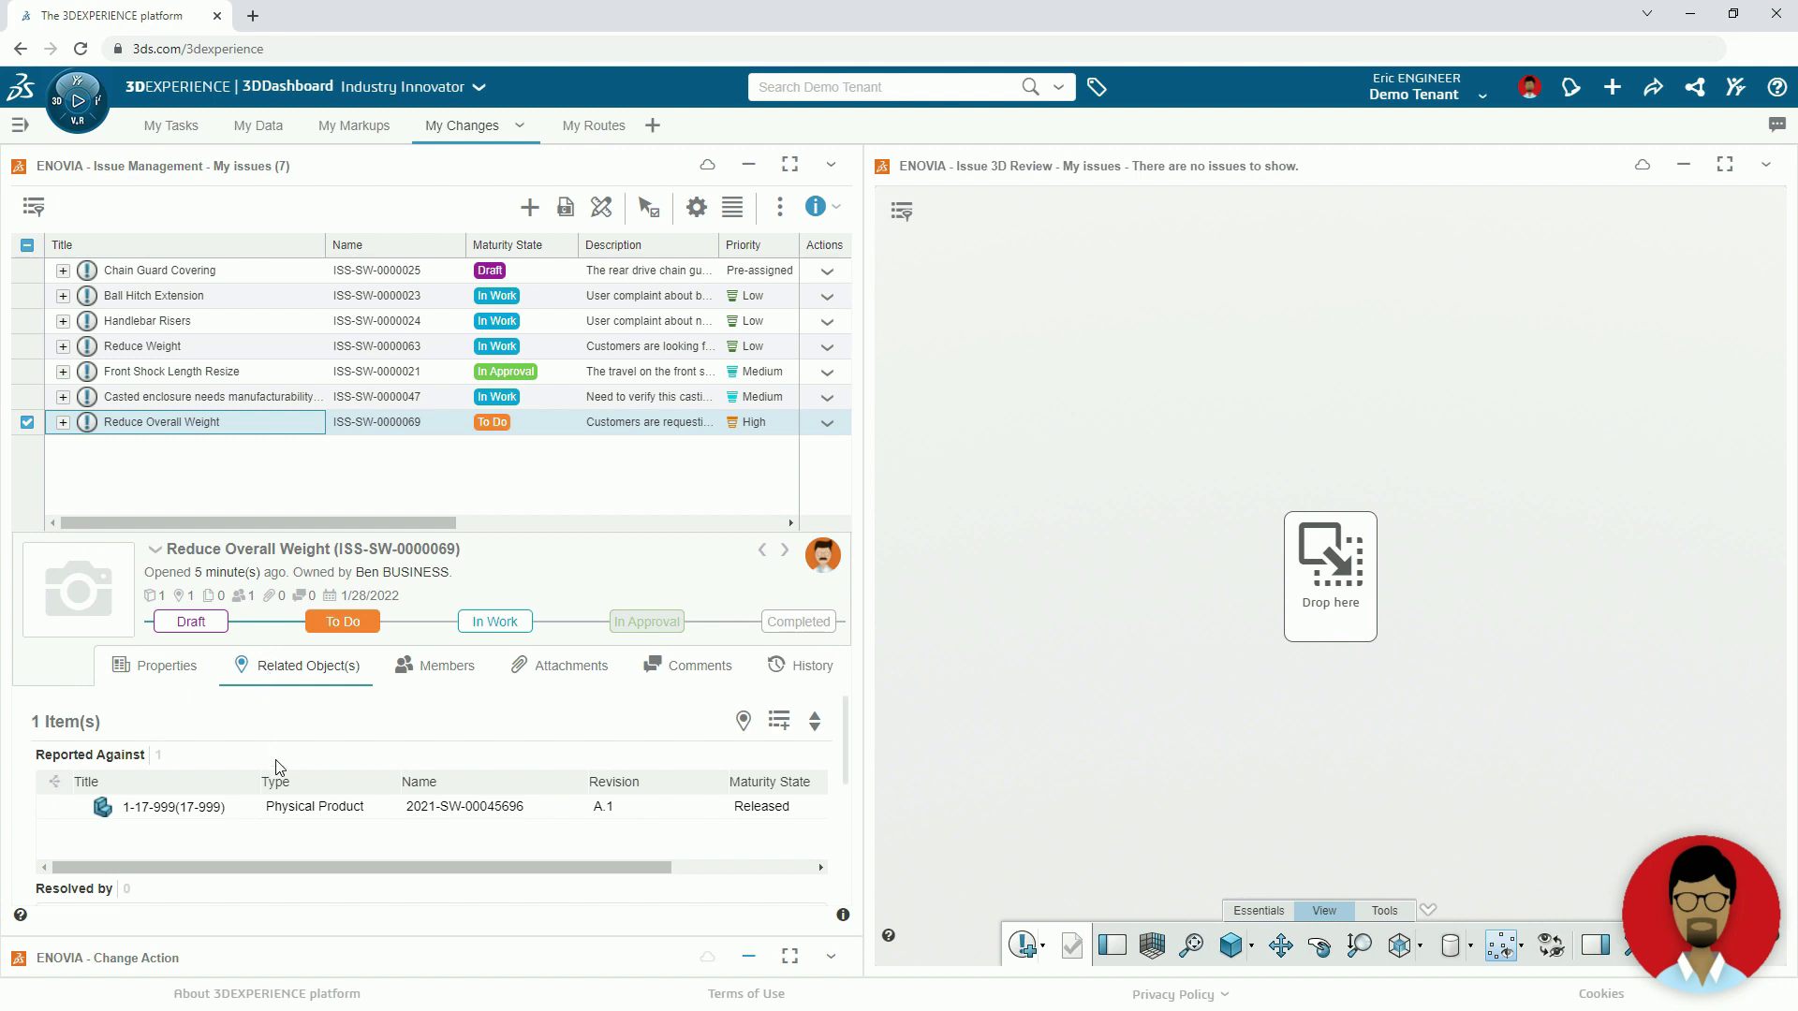
scroll(275, 766, down, 5)
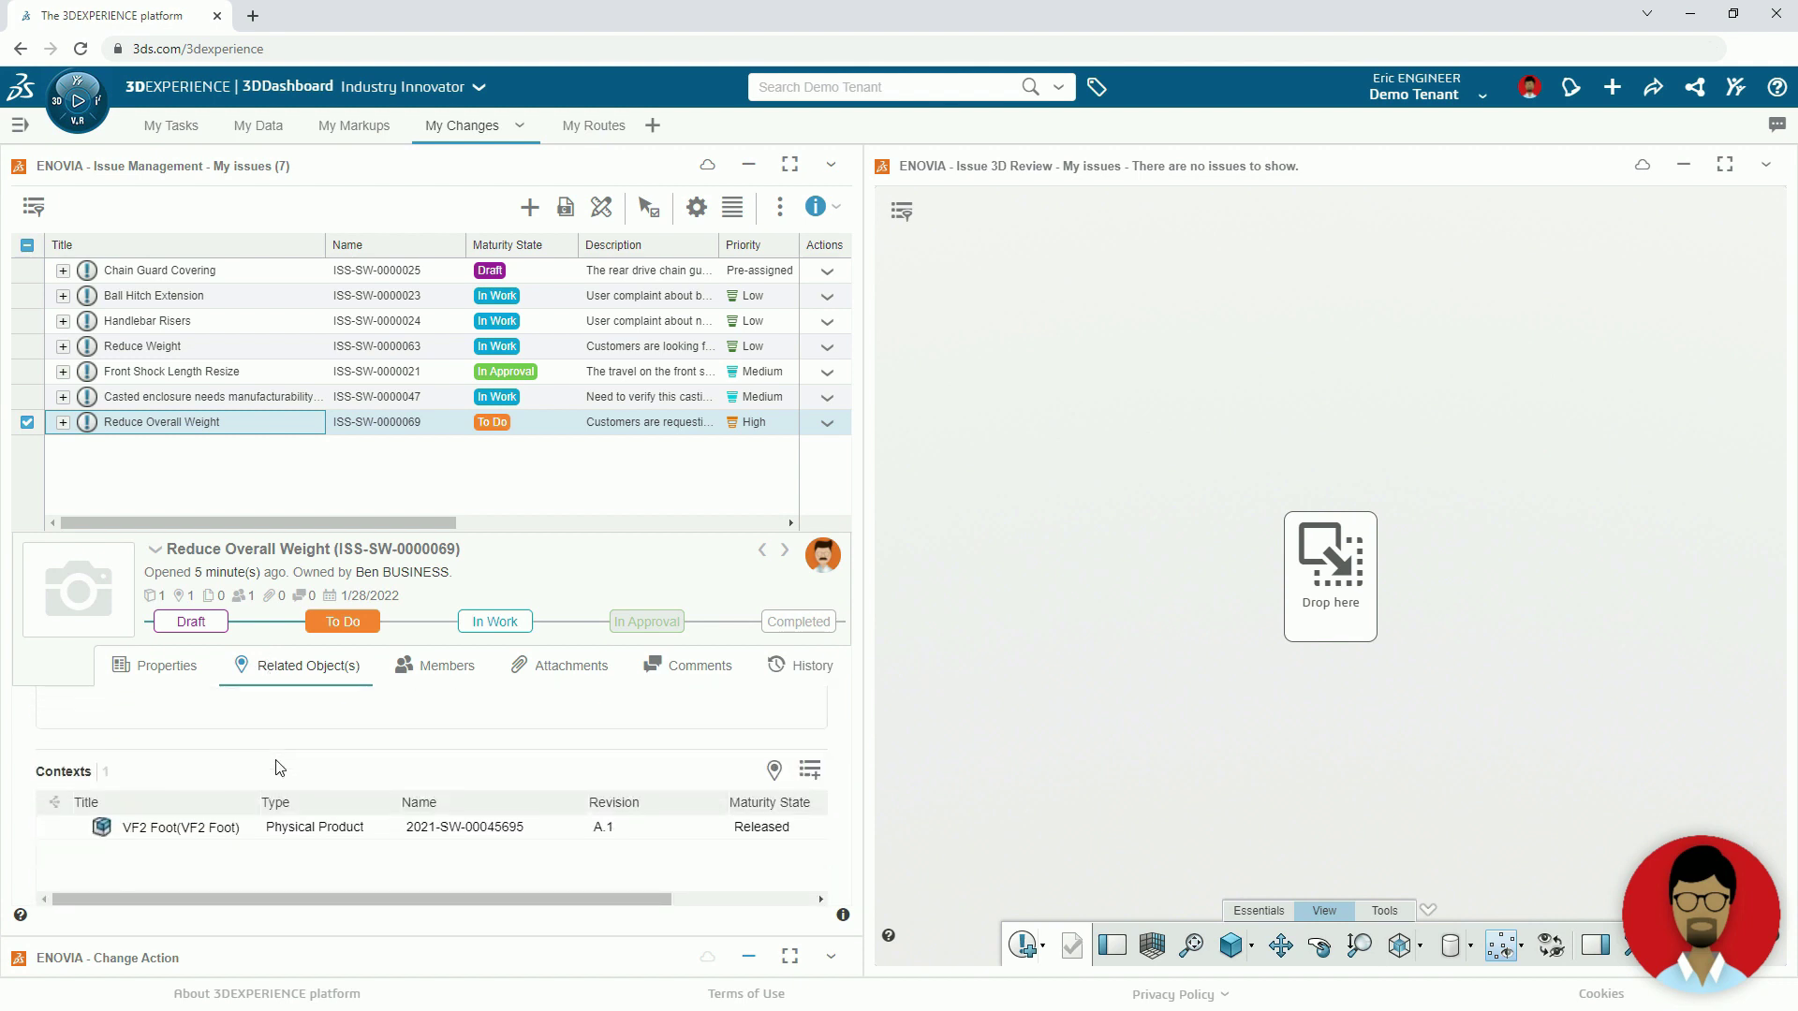
drag(117, 828, 1151, 737)
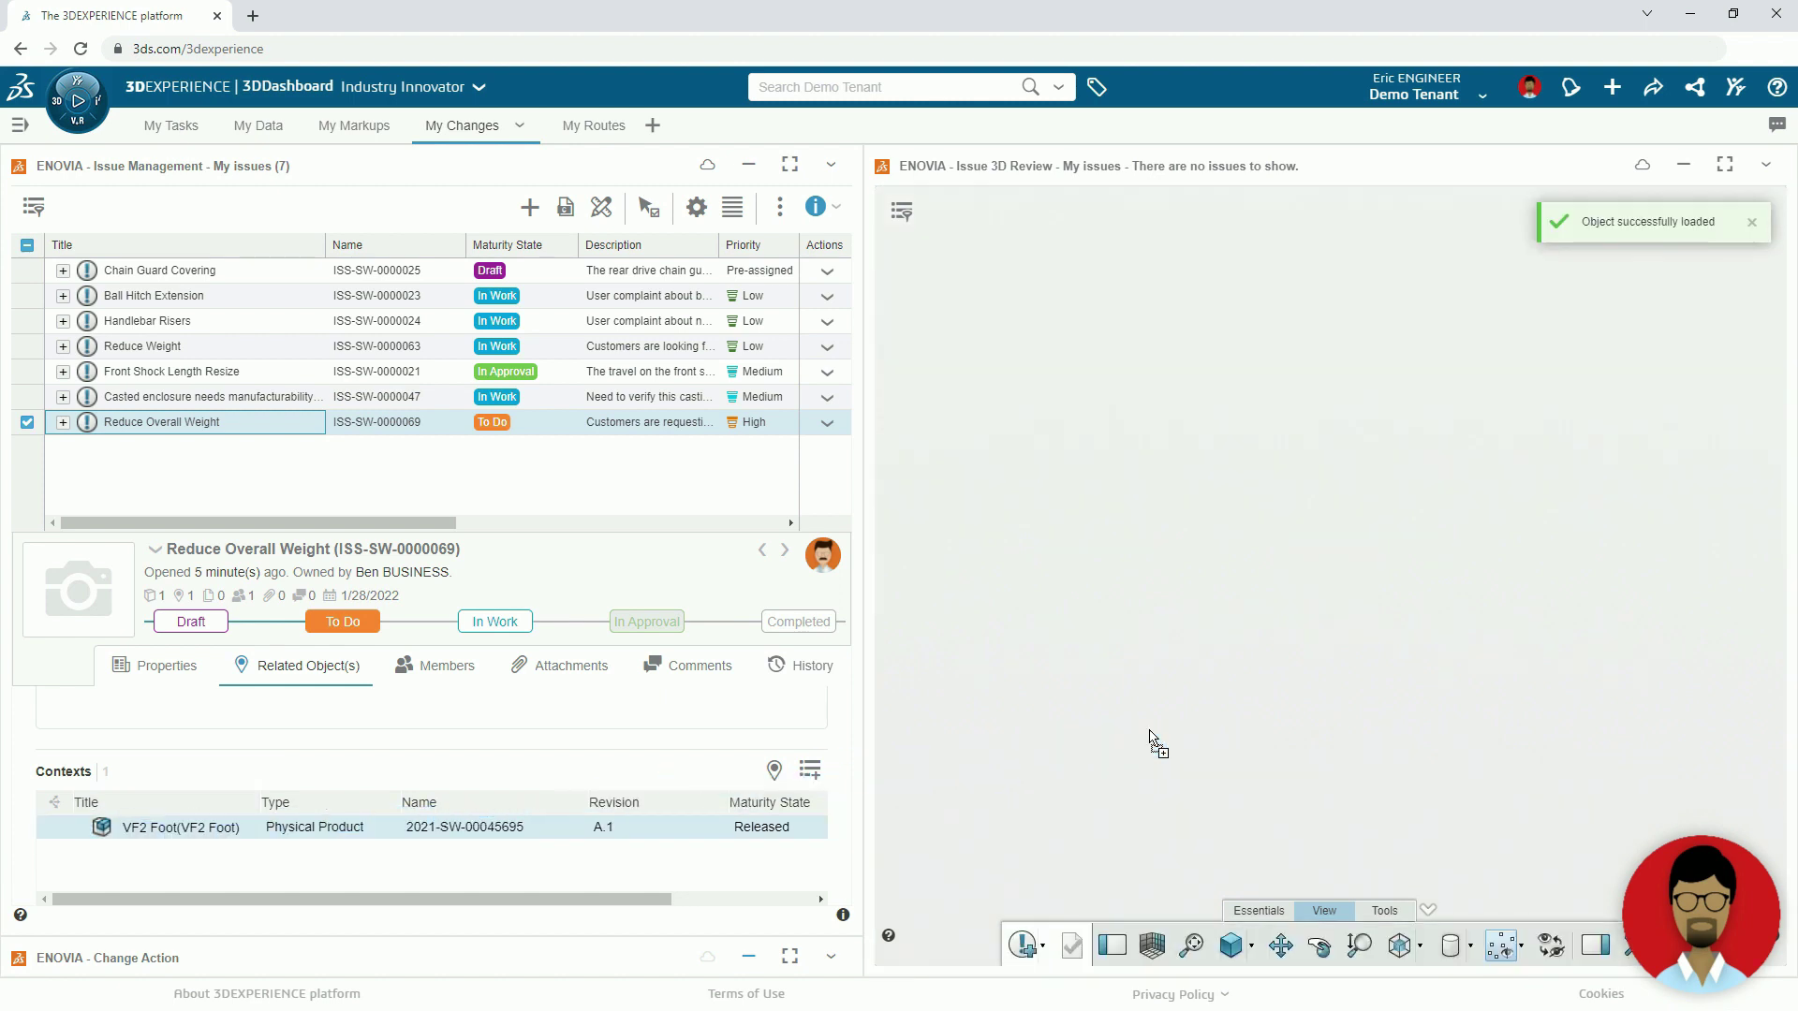
drag(1163, 744, 951, 730)
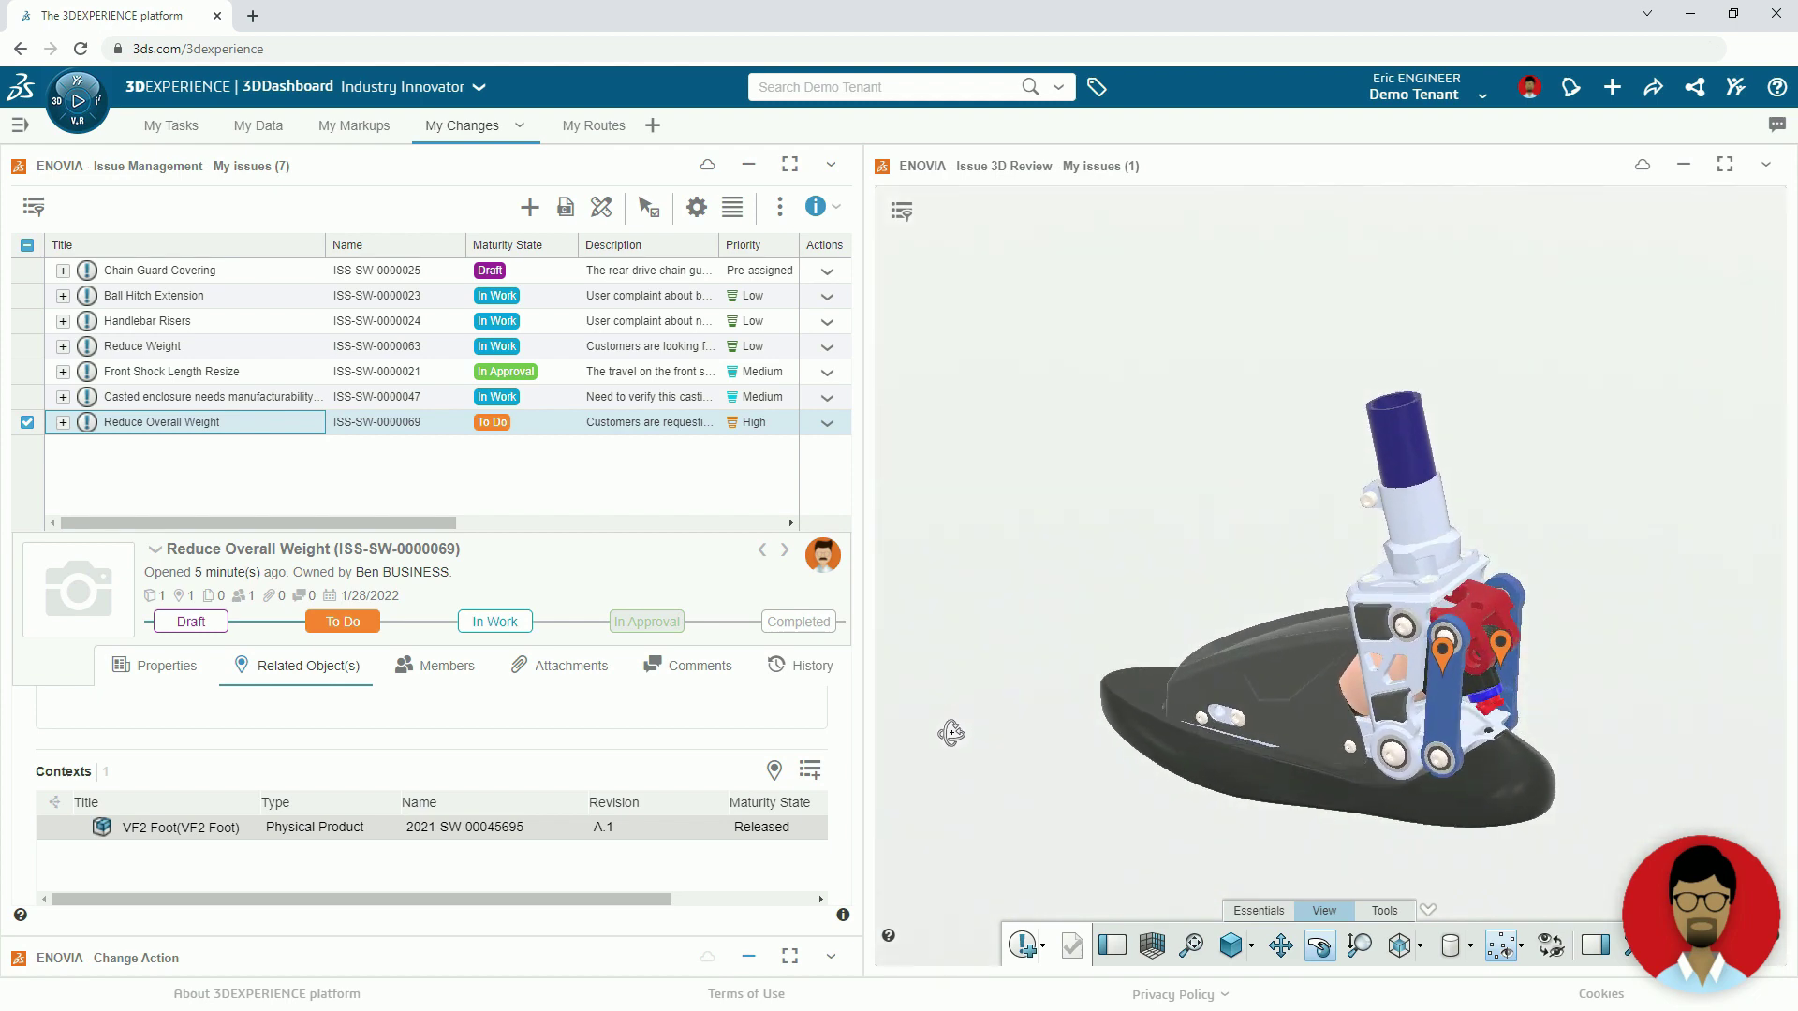
click(485, 623)
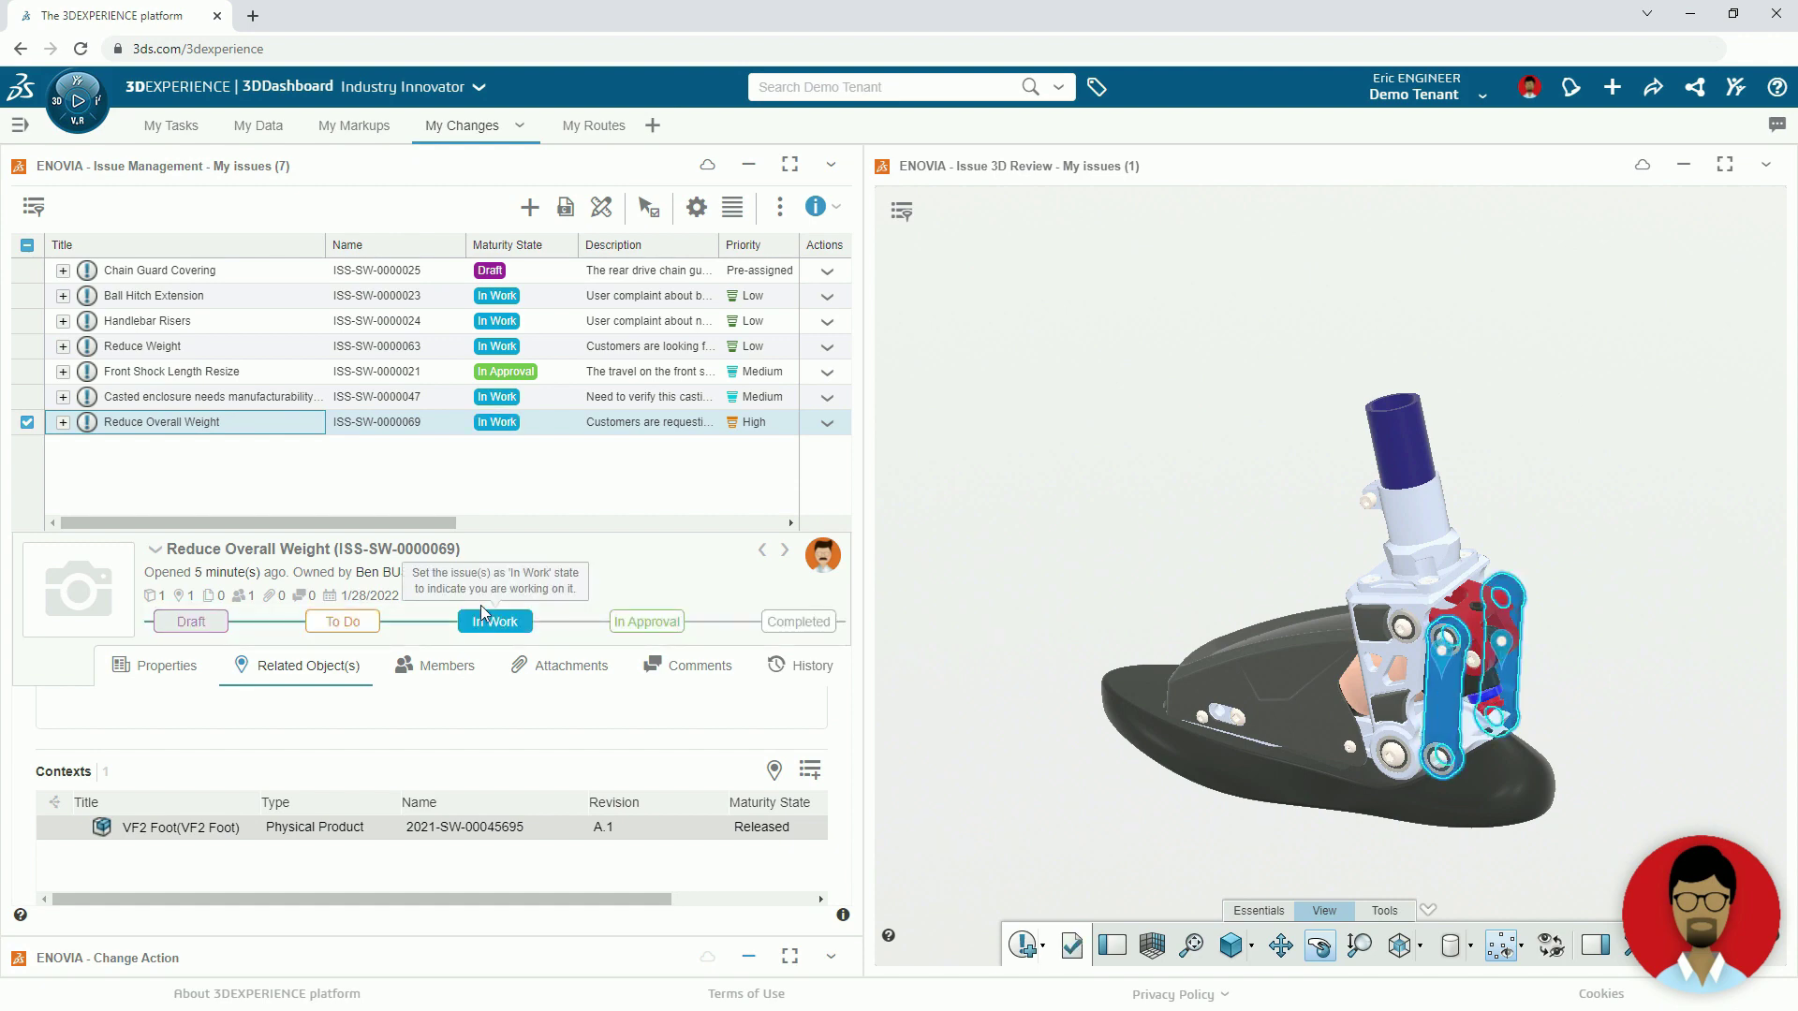
Save a draft change action with High severity and due date 28 January 2022
click(565, 210)
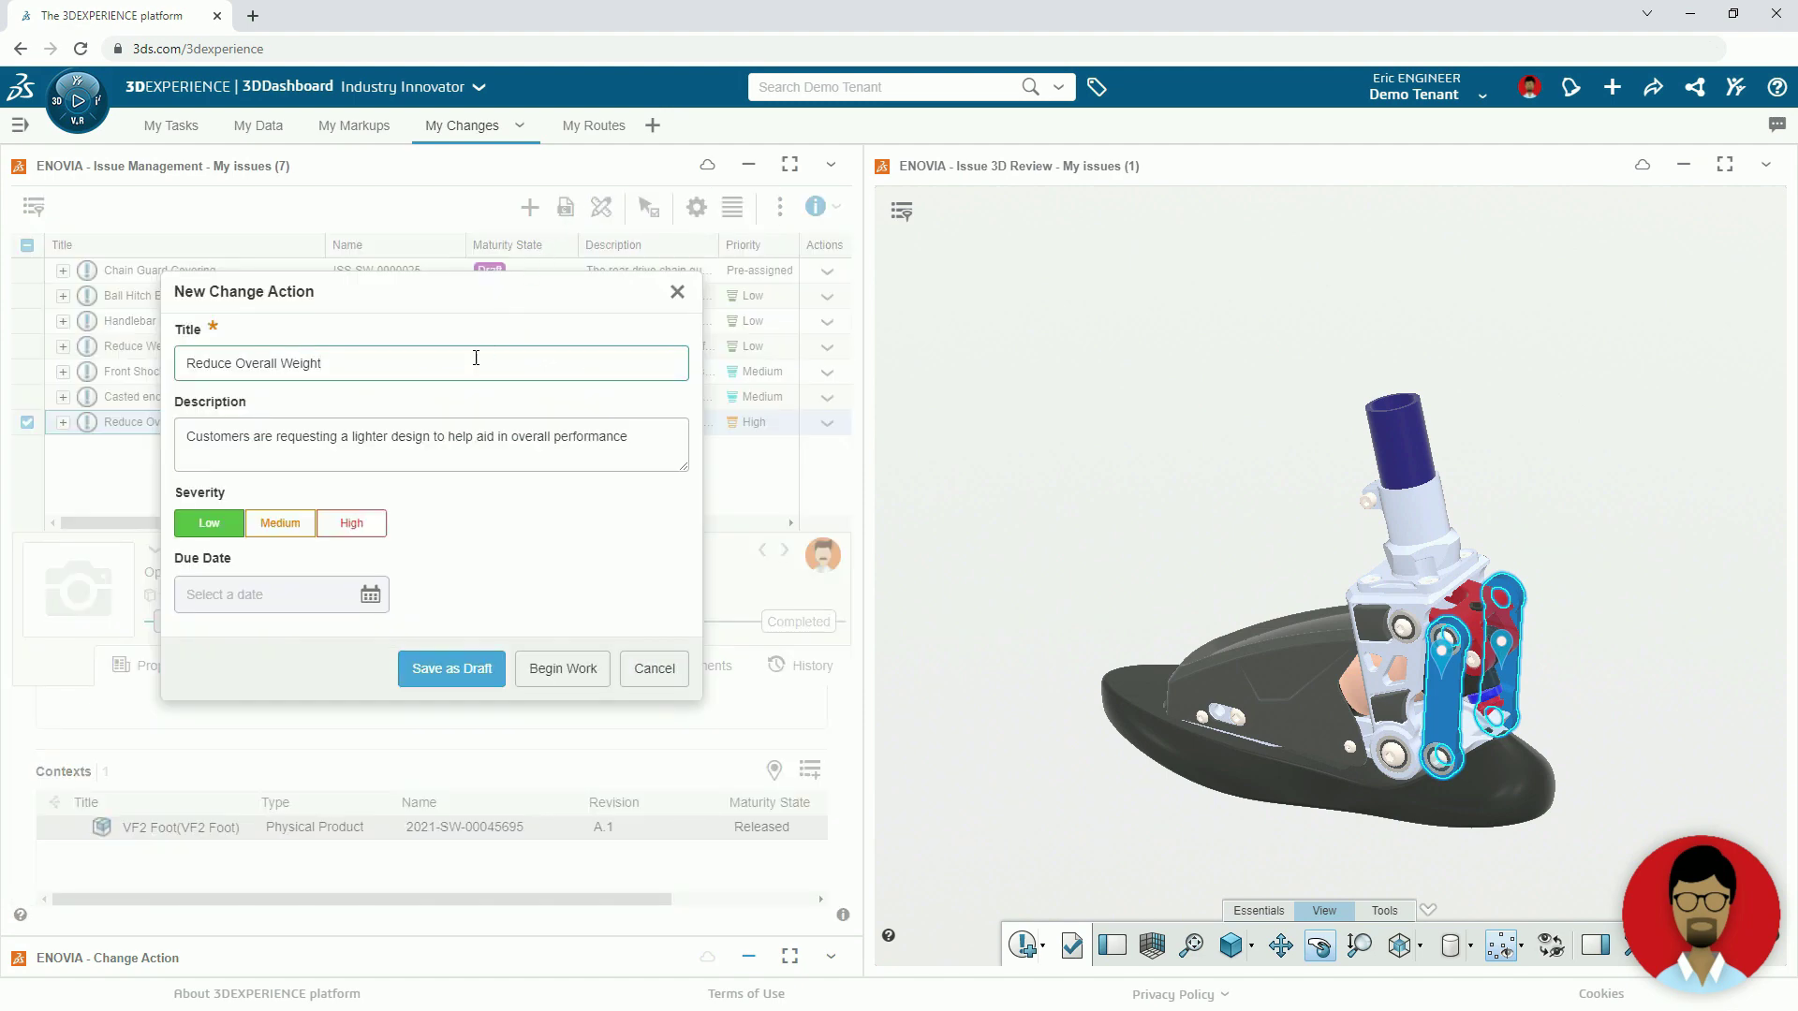
click(365, 524)
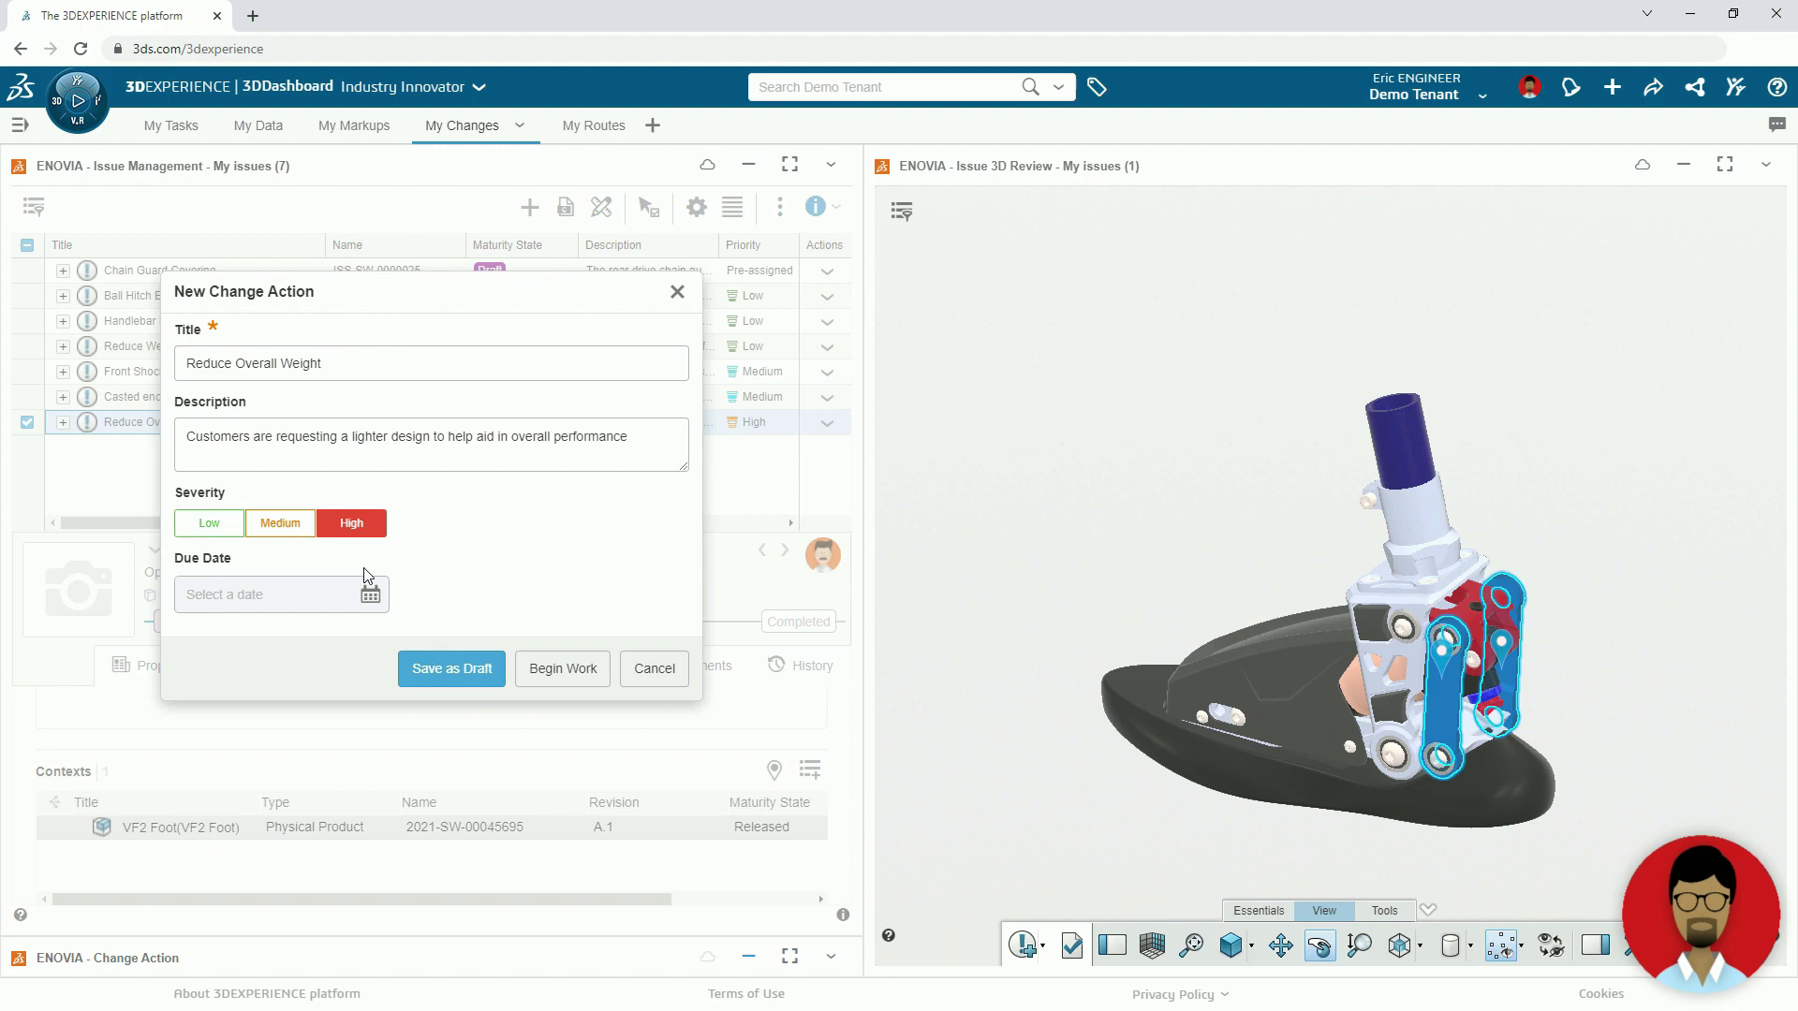
click(370, 596)
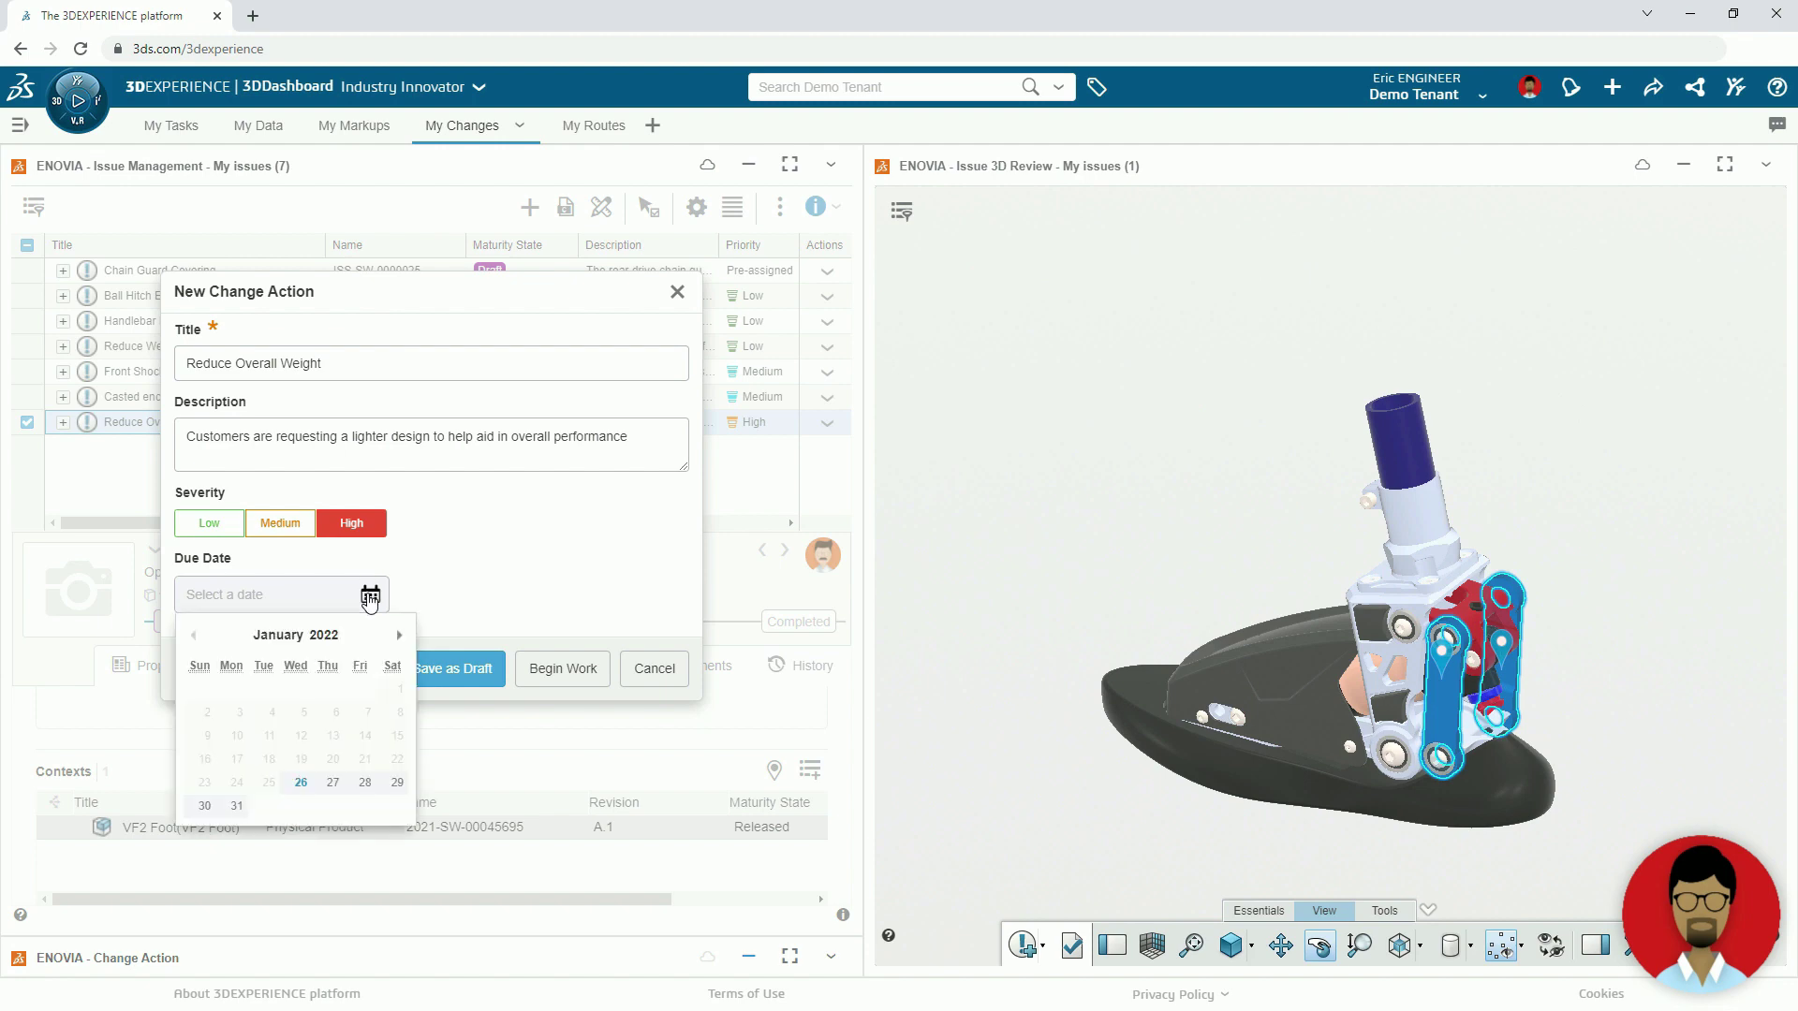
click(365, 782)
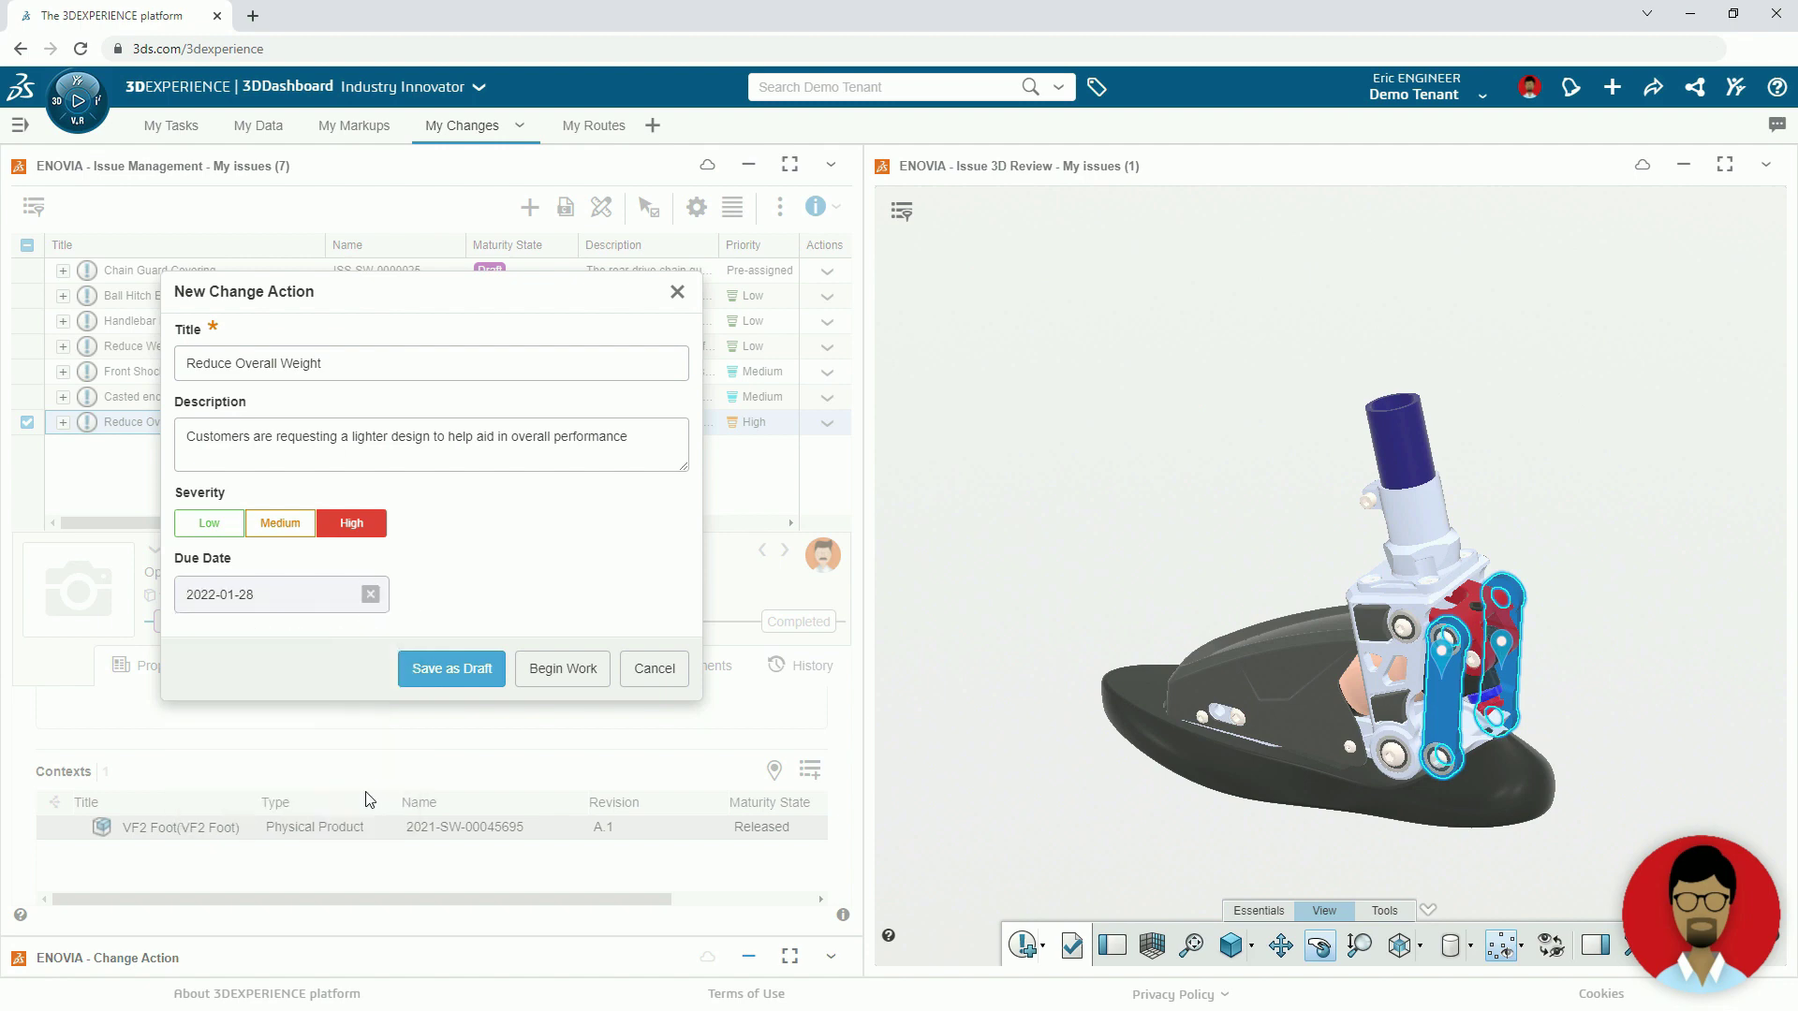
click(444, 689)
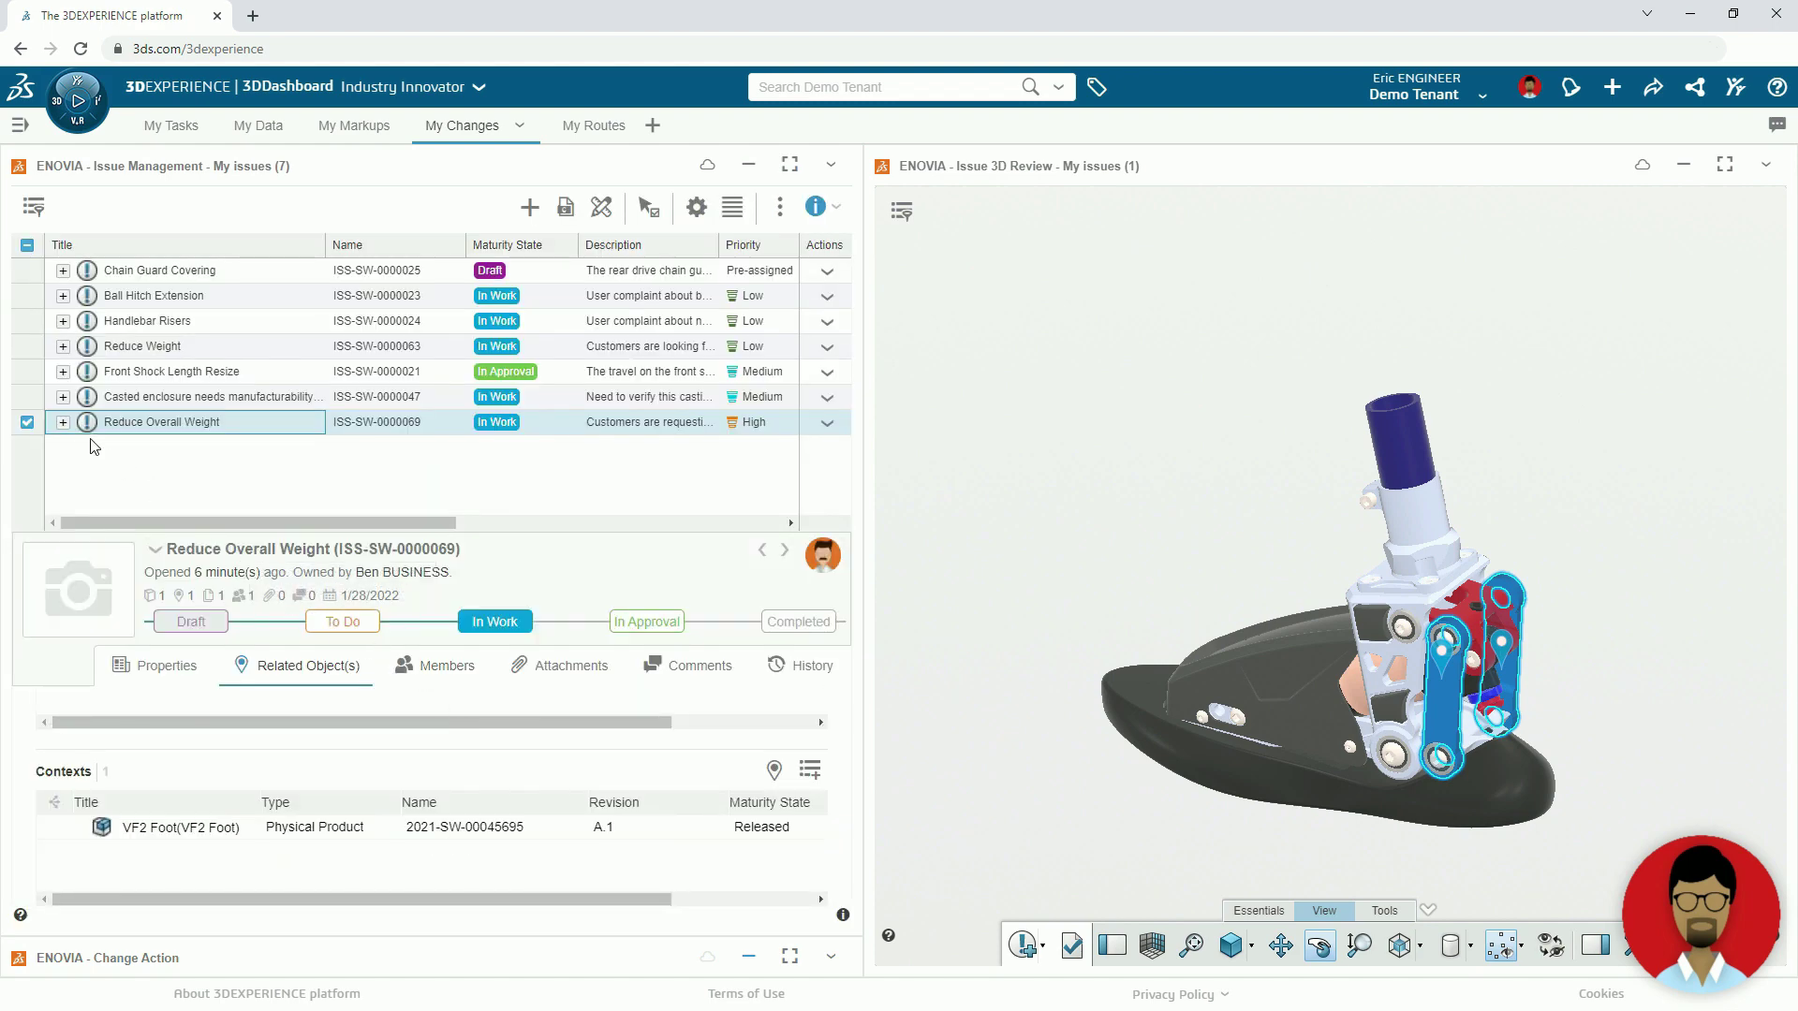
Bring up the Reduce Overall Weight change action in Change Action and show its Members
click(63, 423)
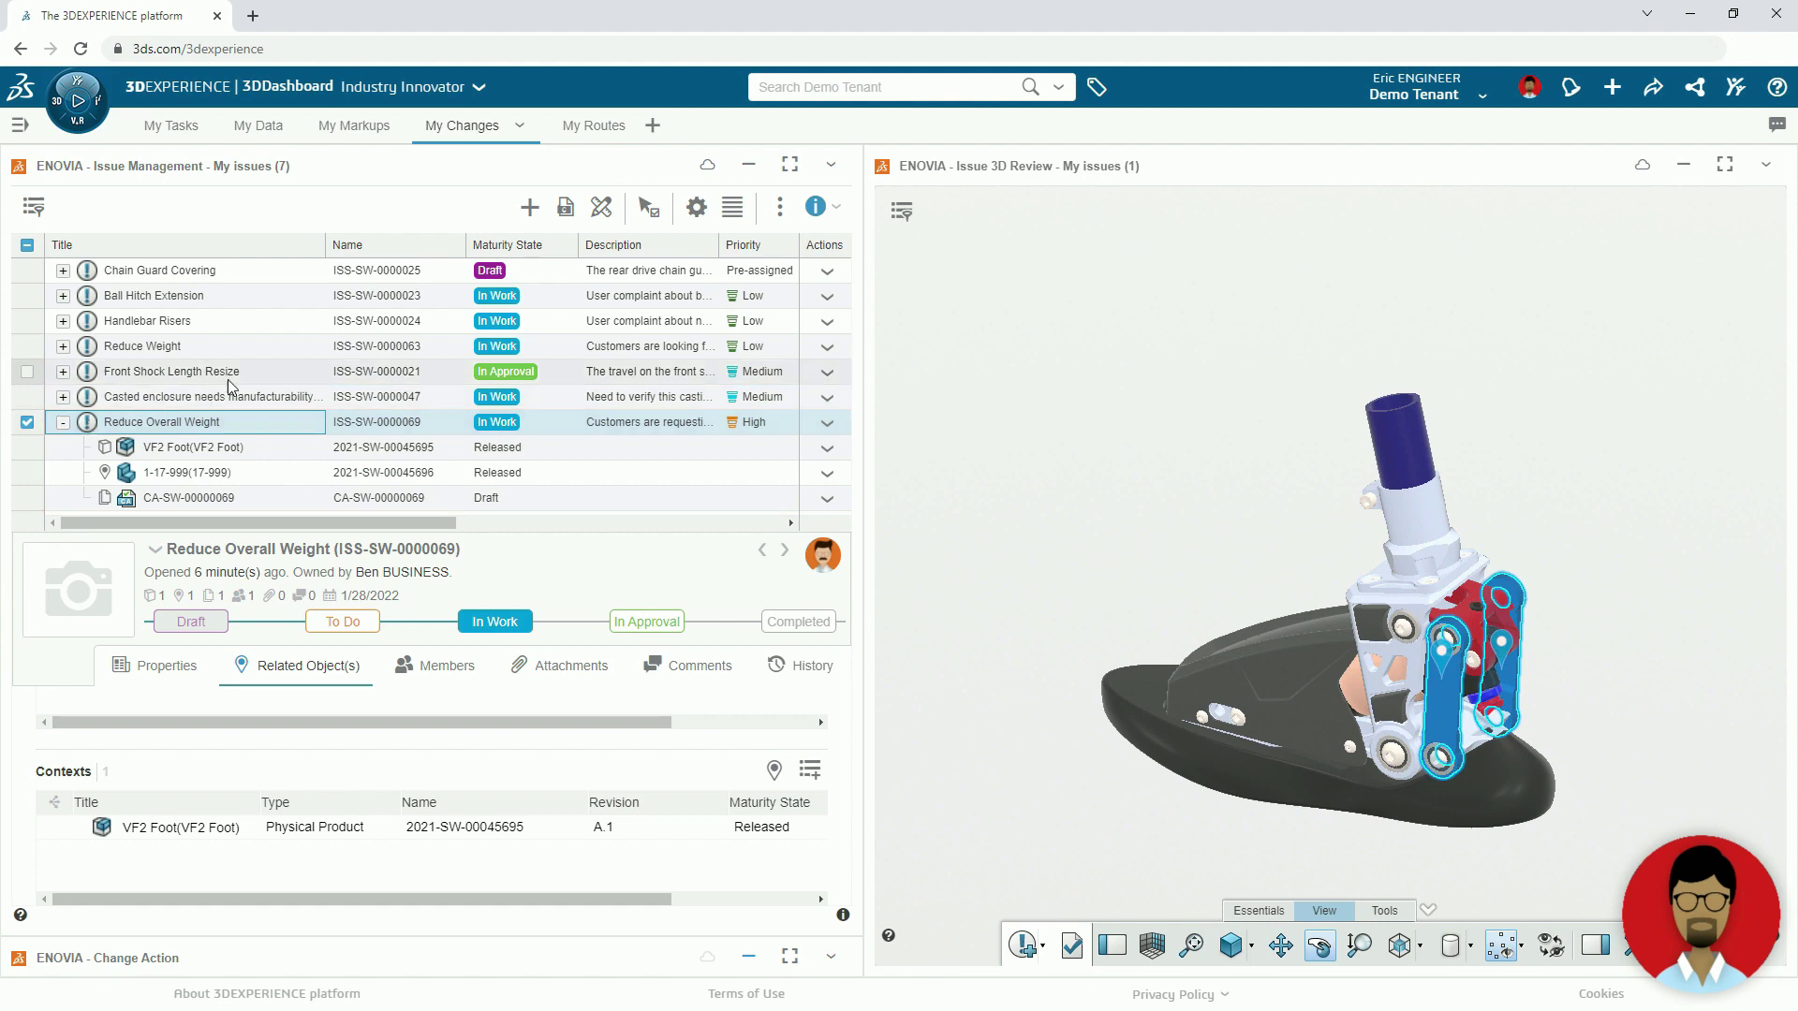
click(747, 166)
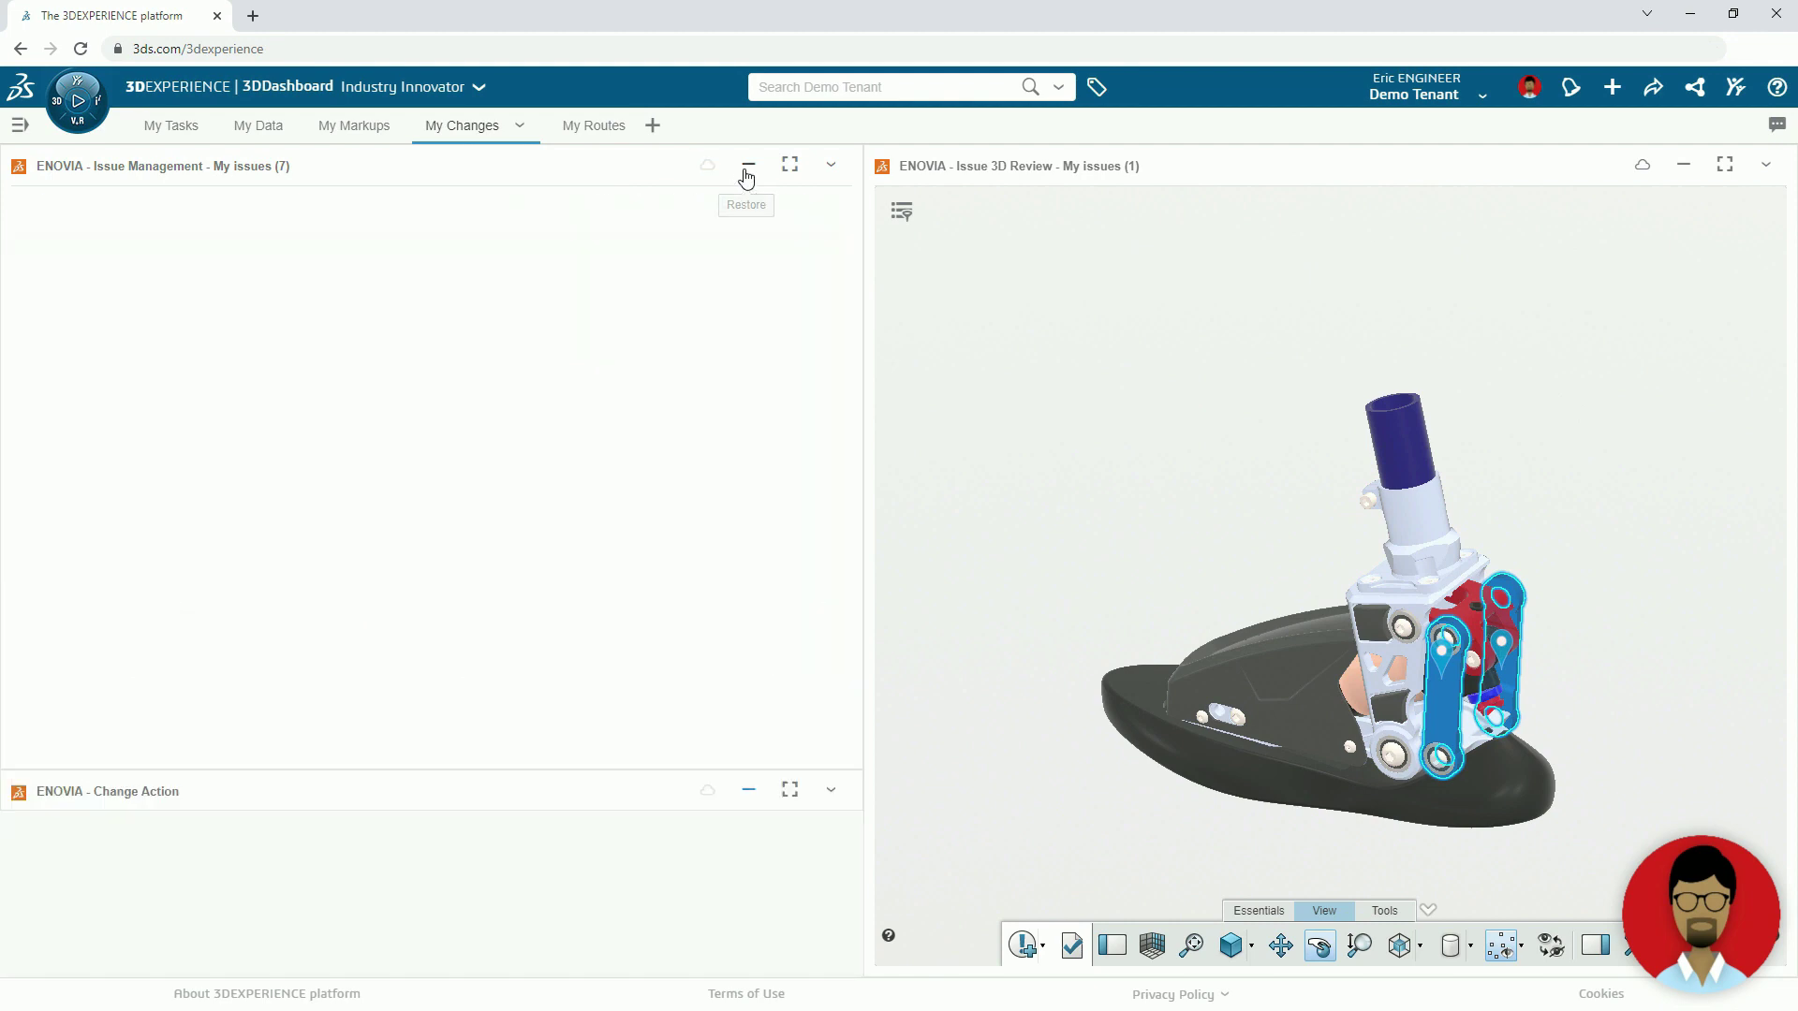
click(747, 206)
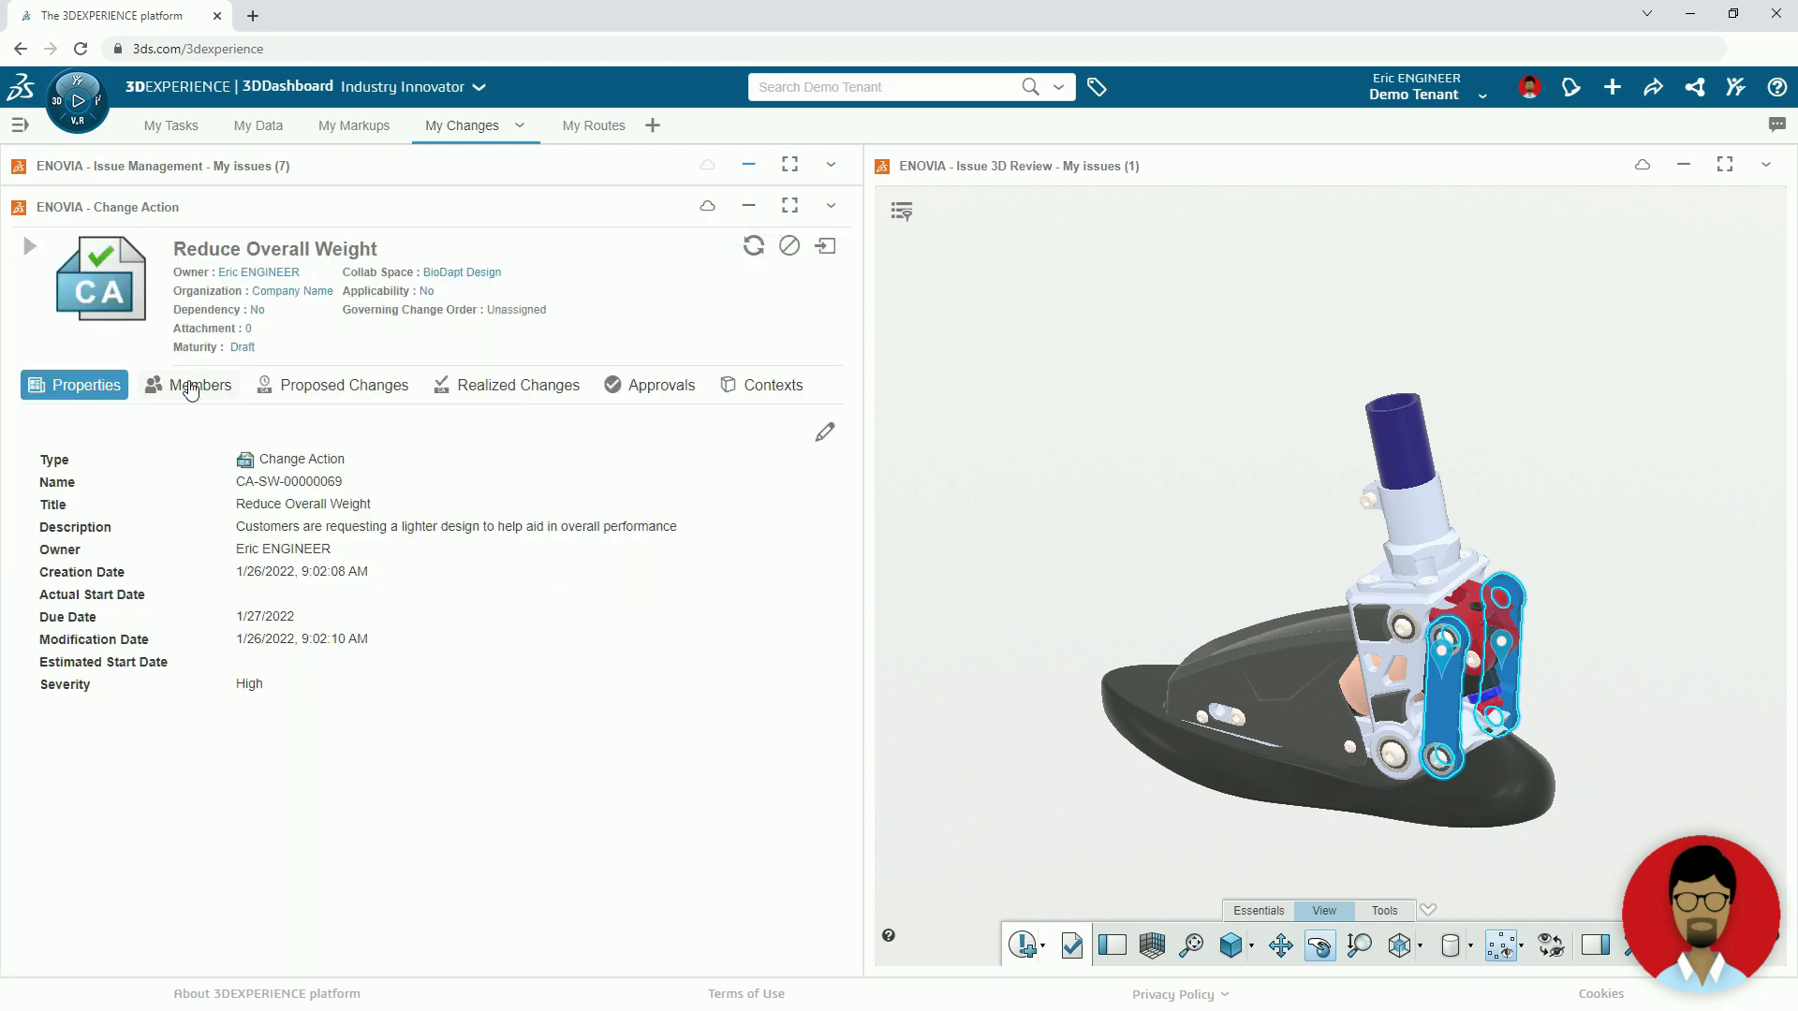
click(191, 387)
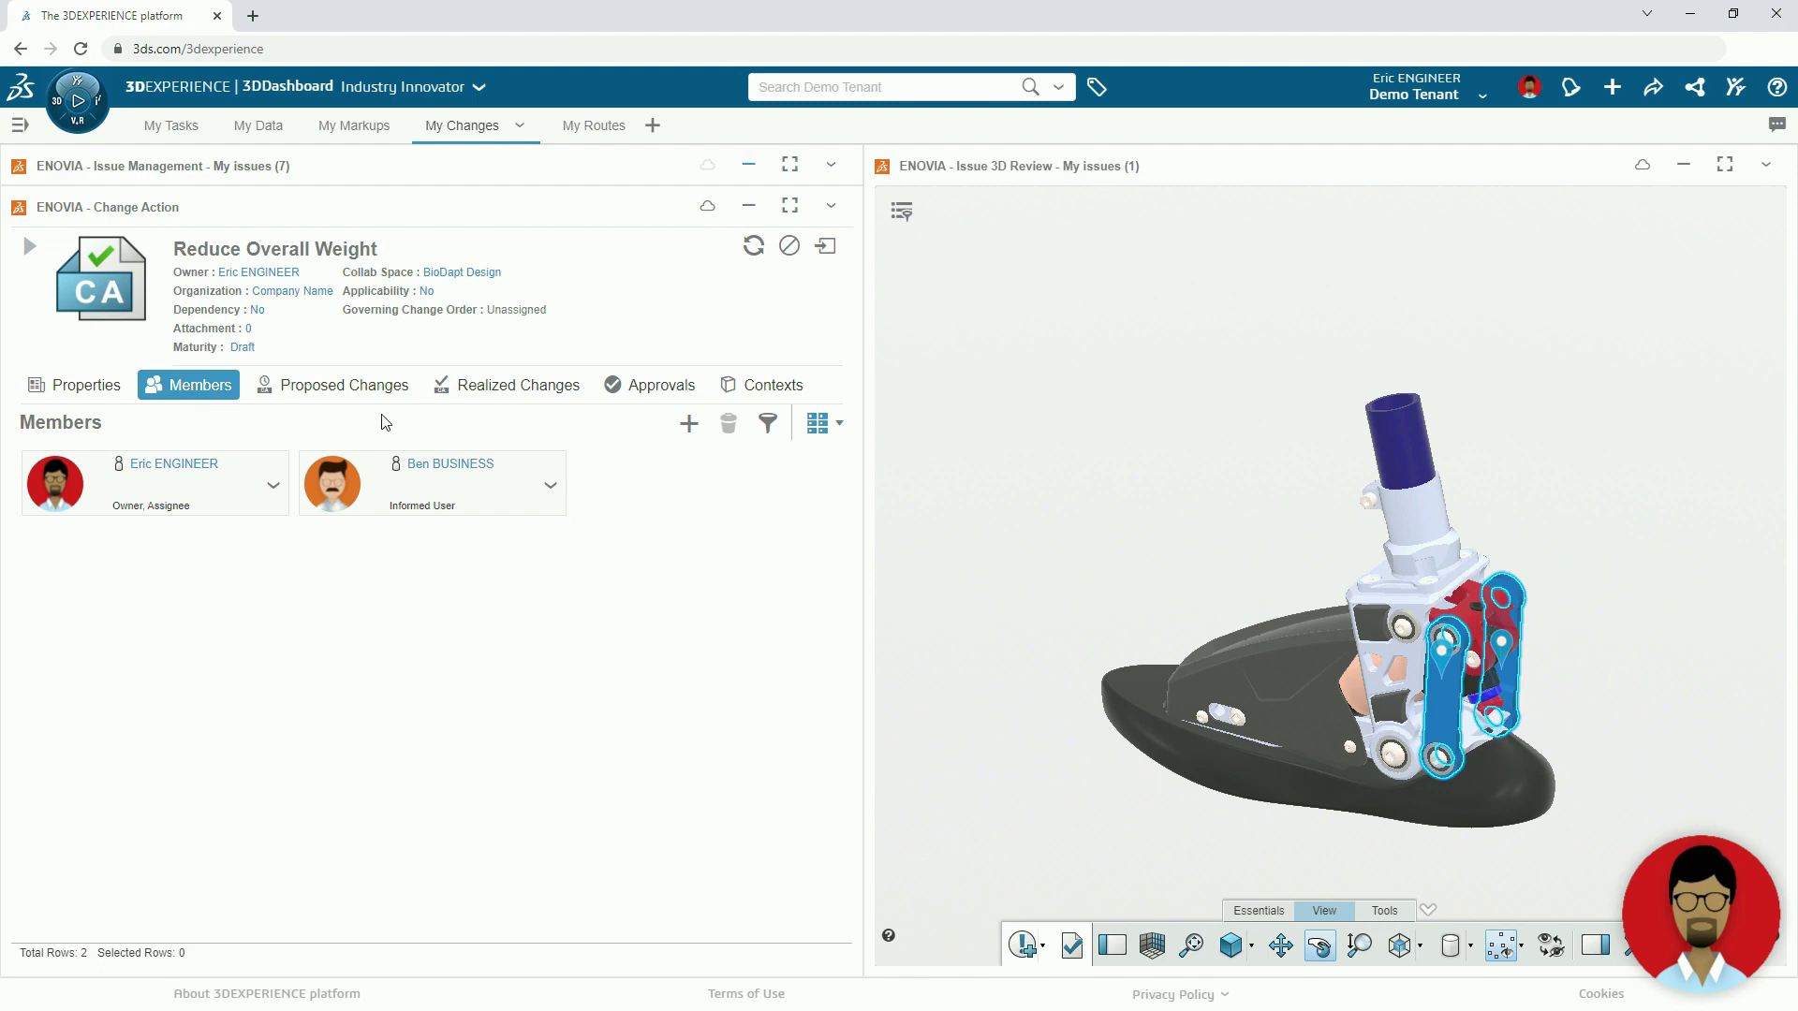
Add the Formal Change Approval_ route as the change action's approver
click(683, 424)
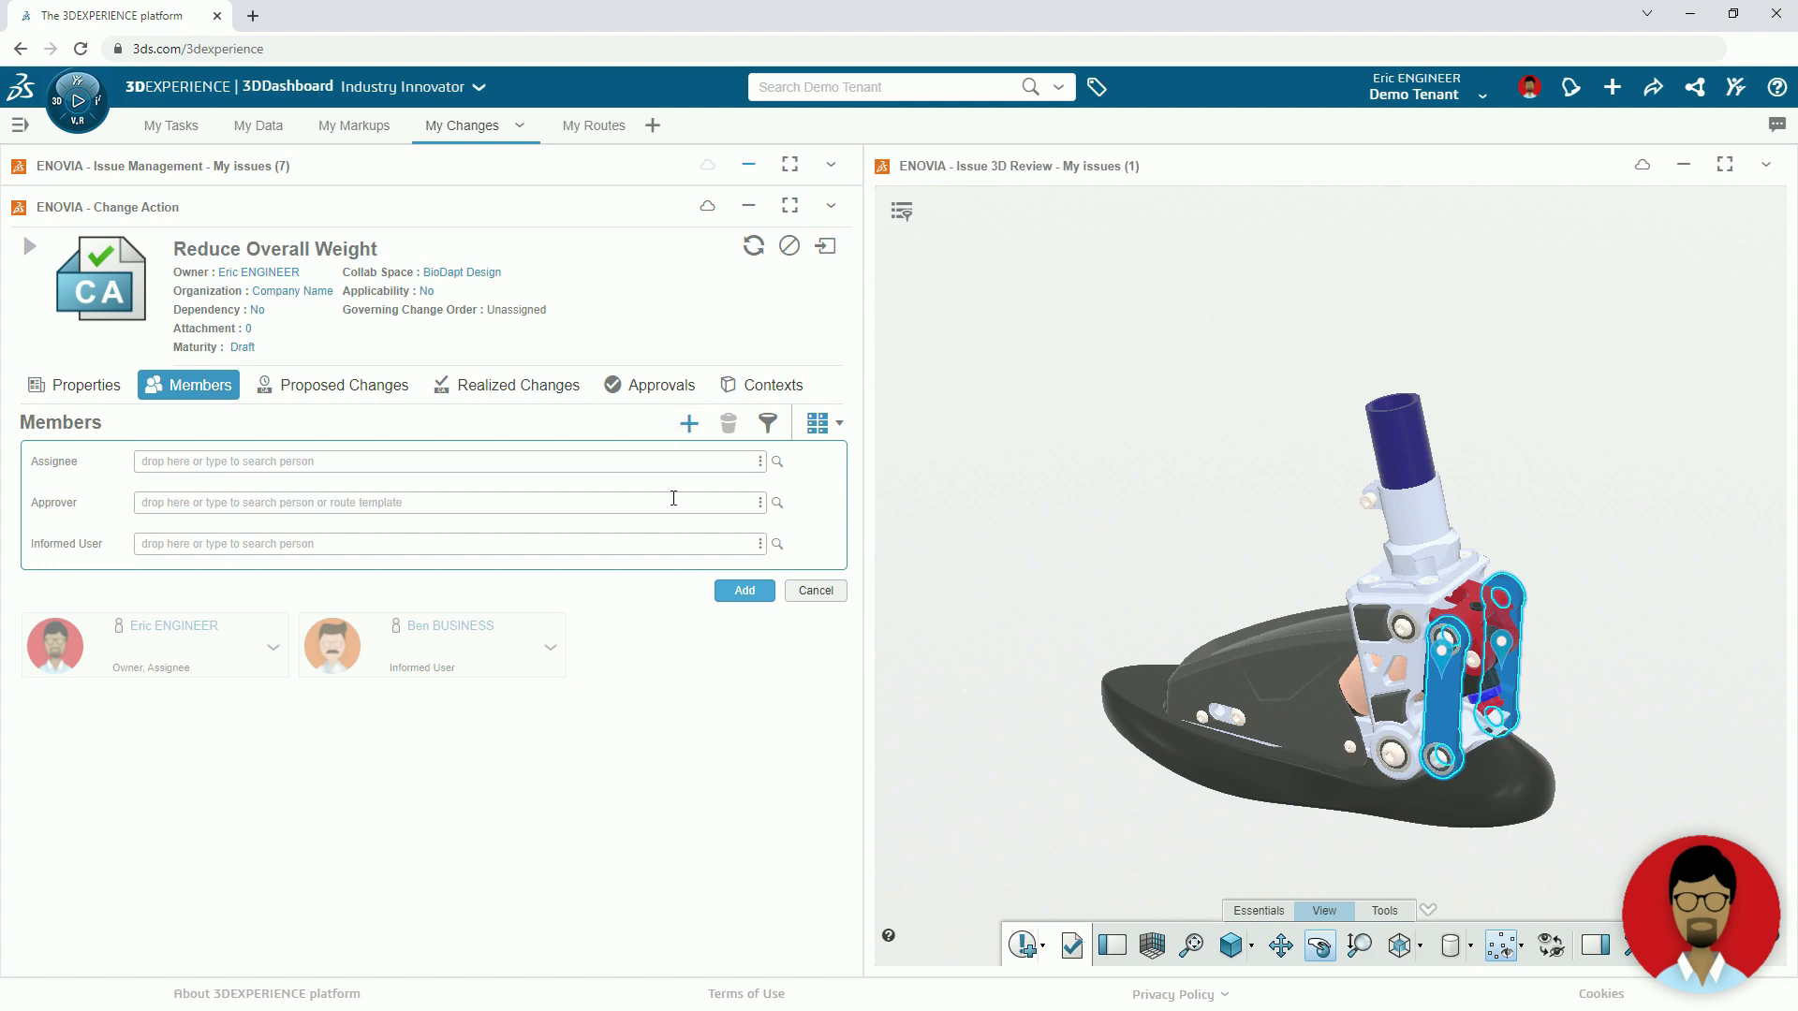
text(Formal Change Approval_)
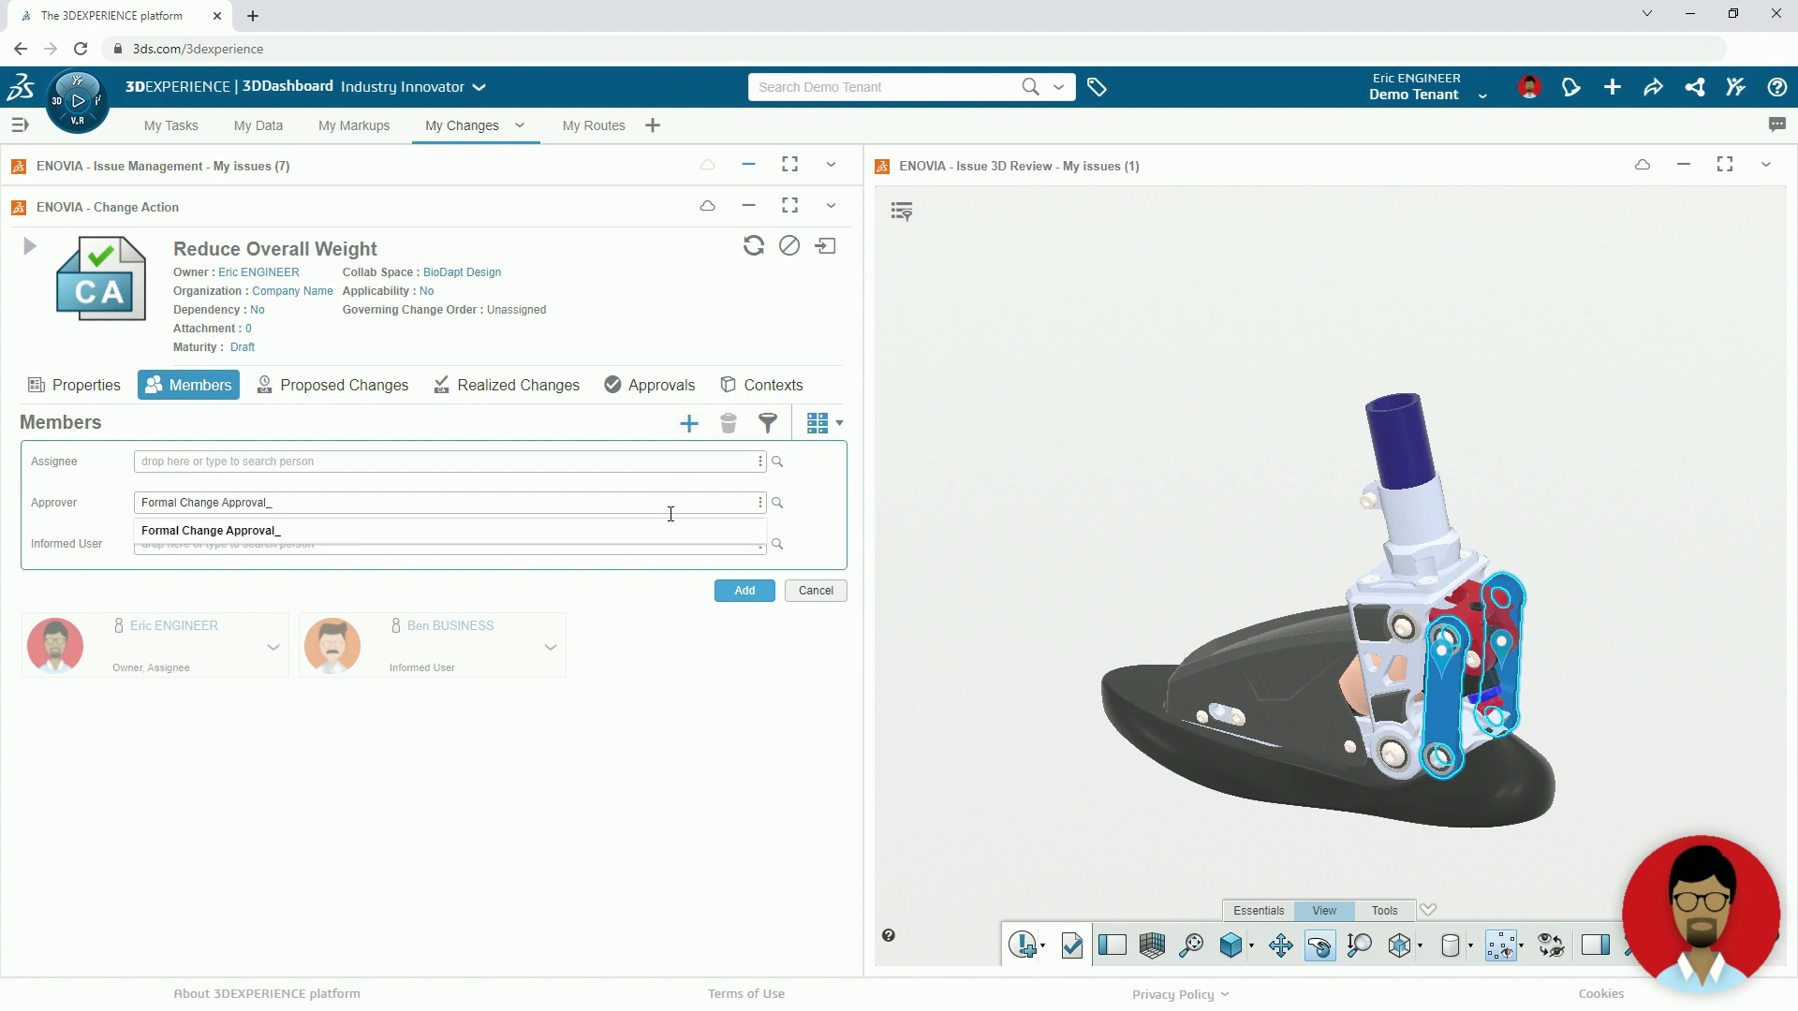
click(667, 526)
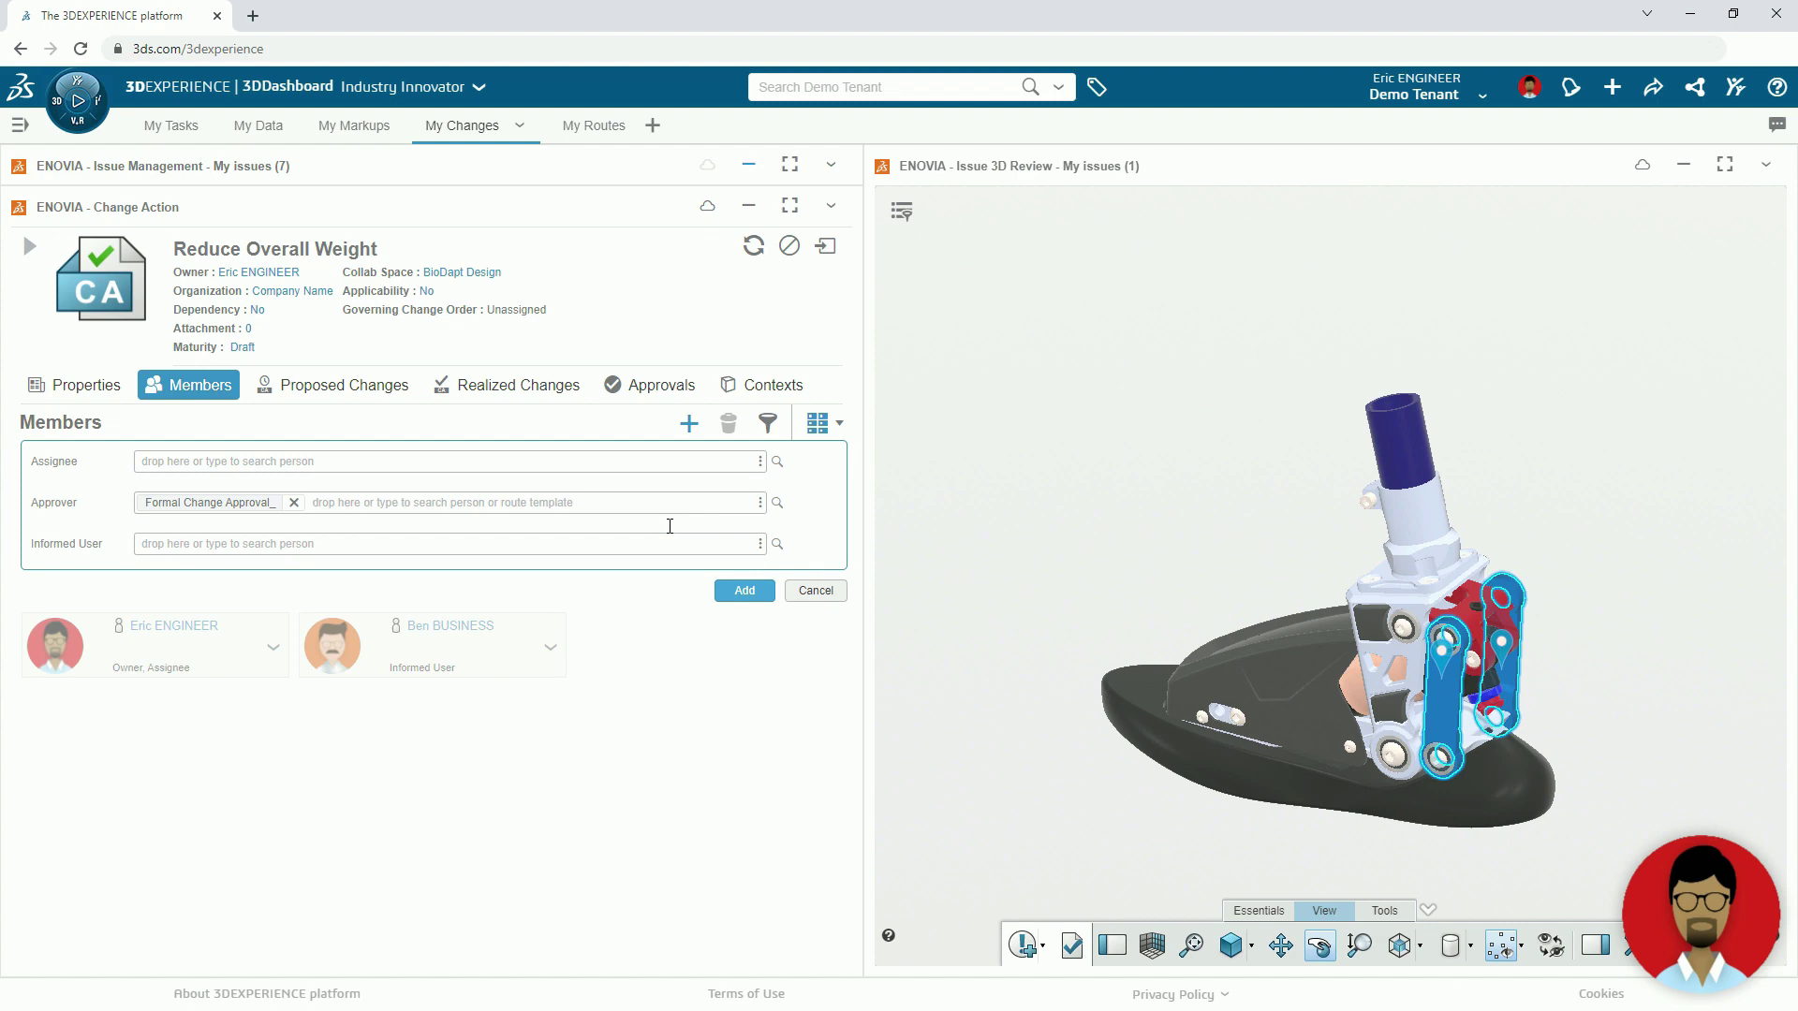
click(734, 592)
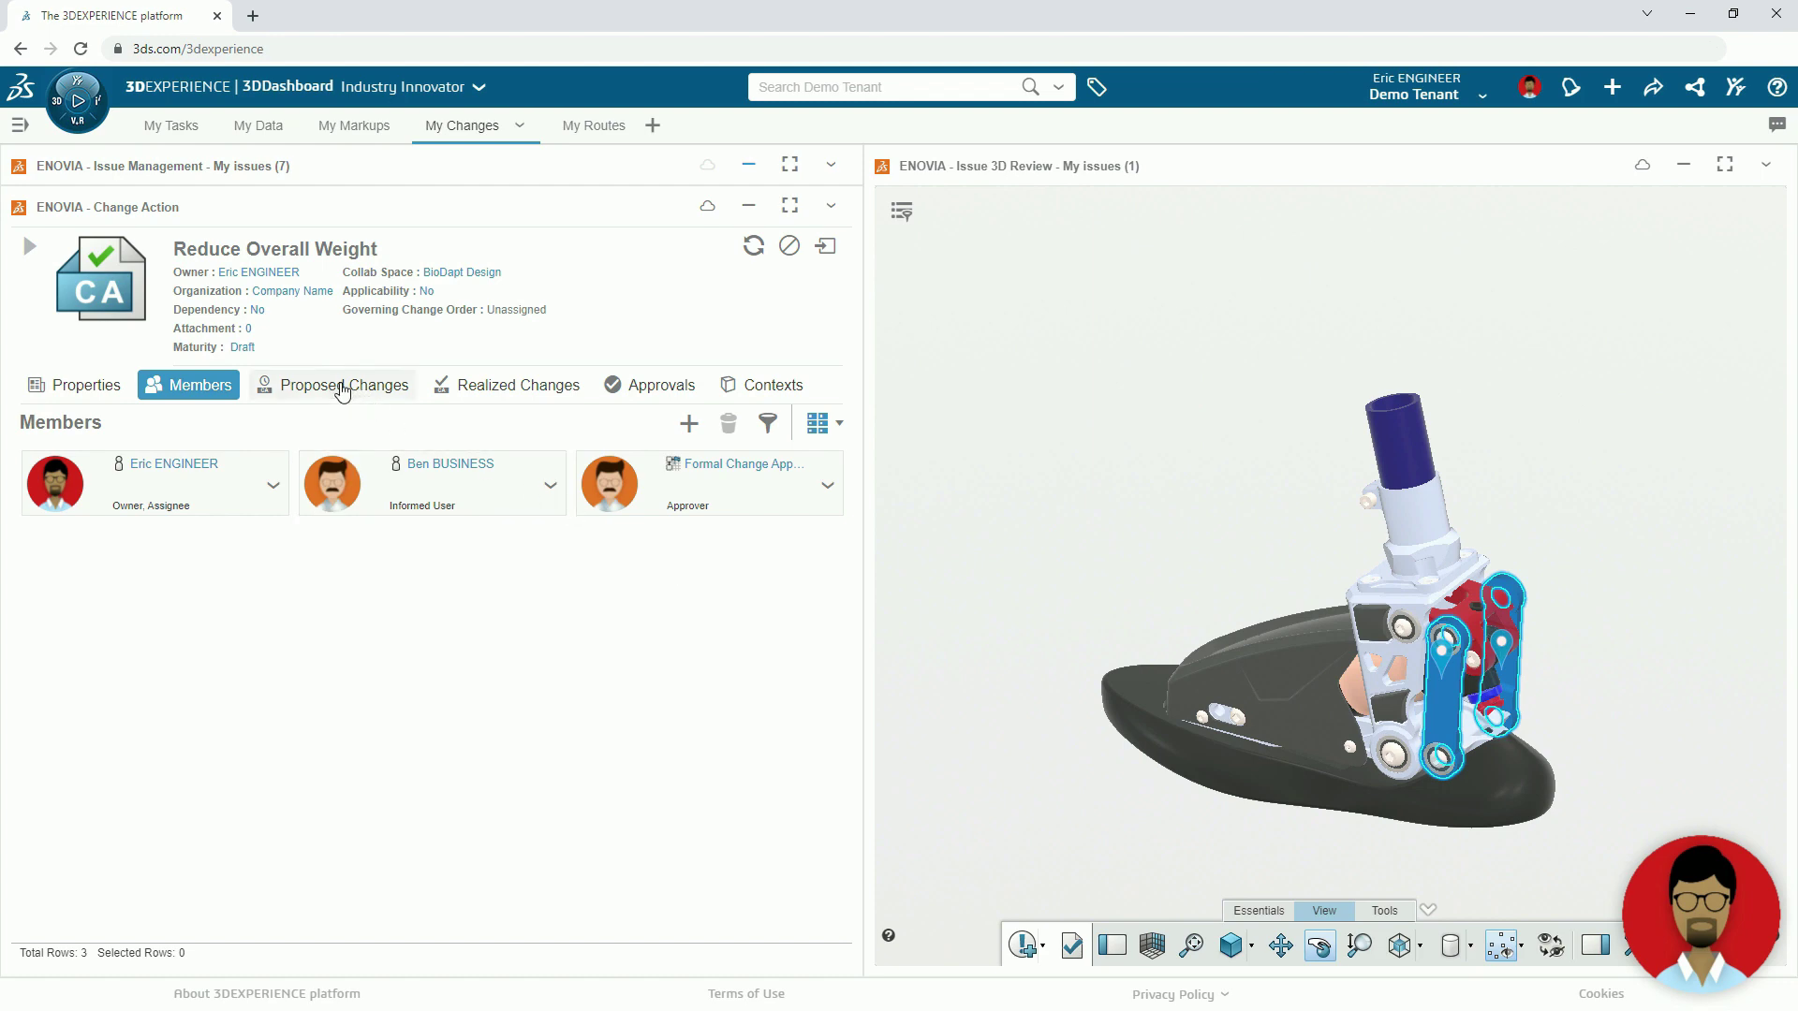
Run a Change Assessment on proposed item 1-17-999 from Proposed Changes
click(342, 388)
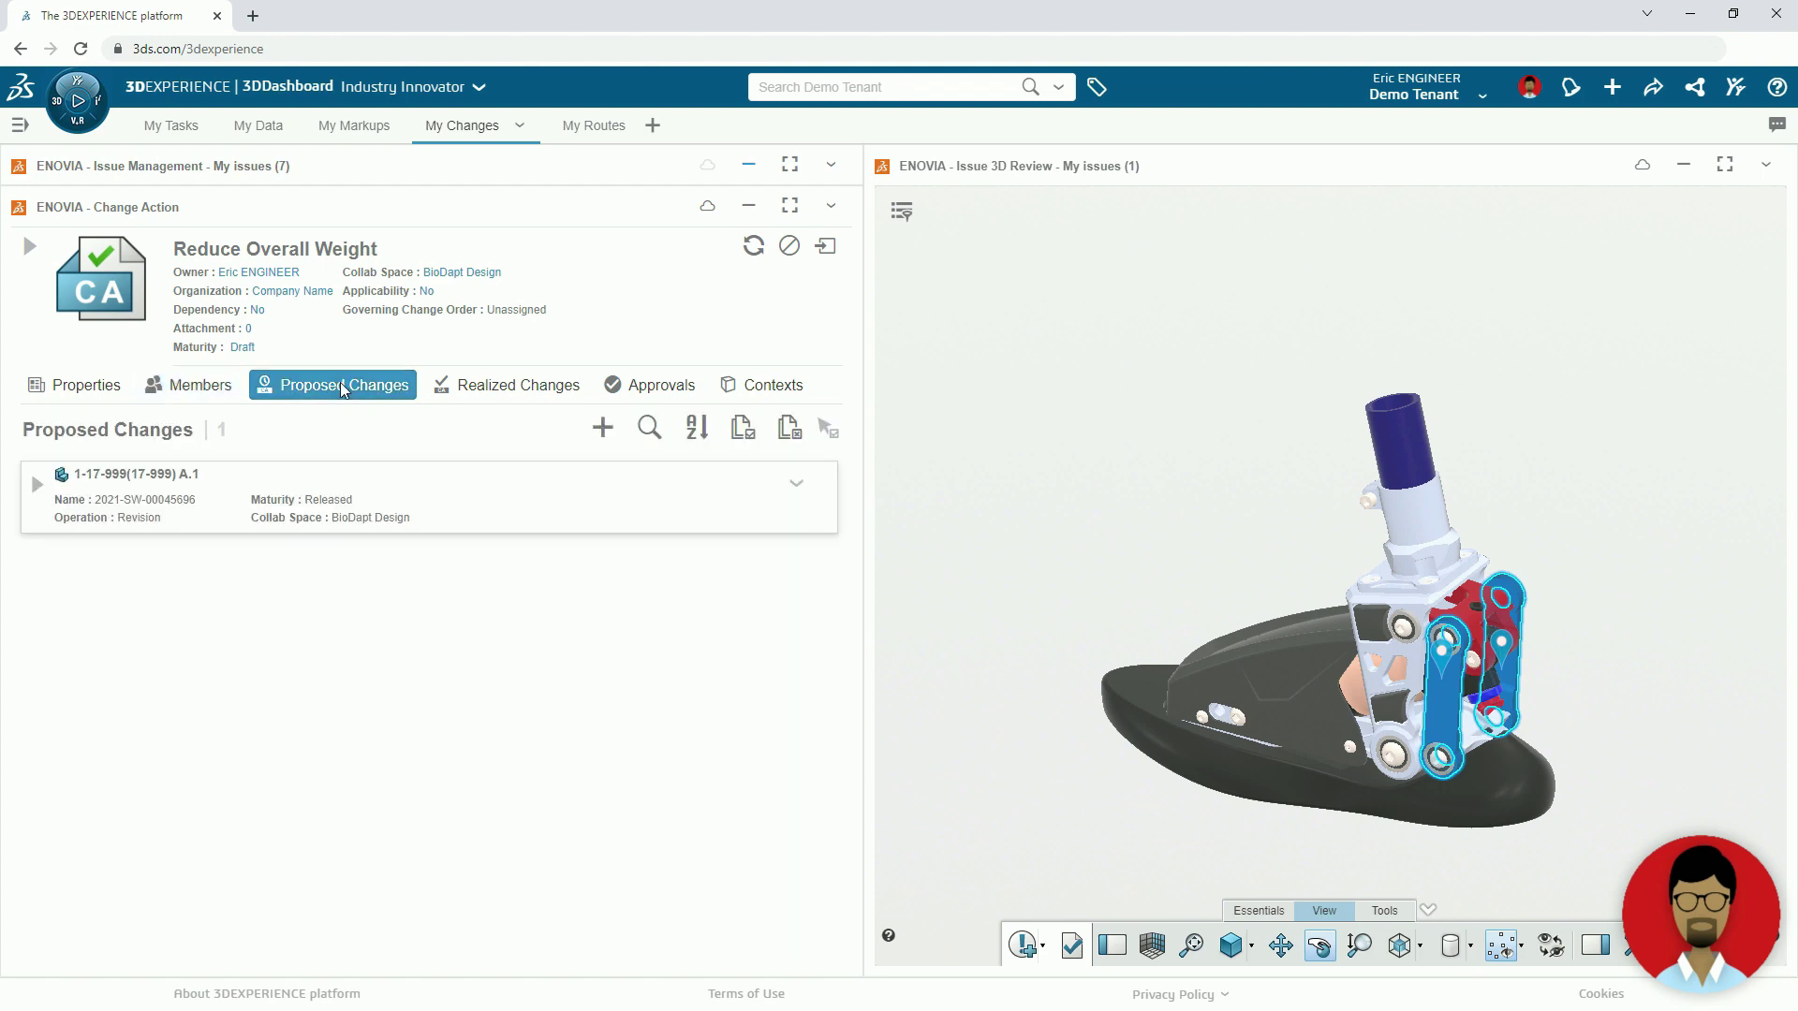
click(795, 484)
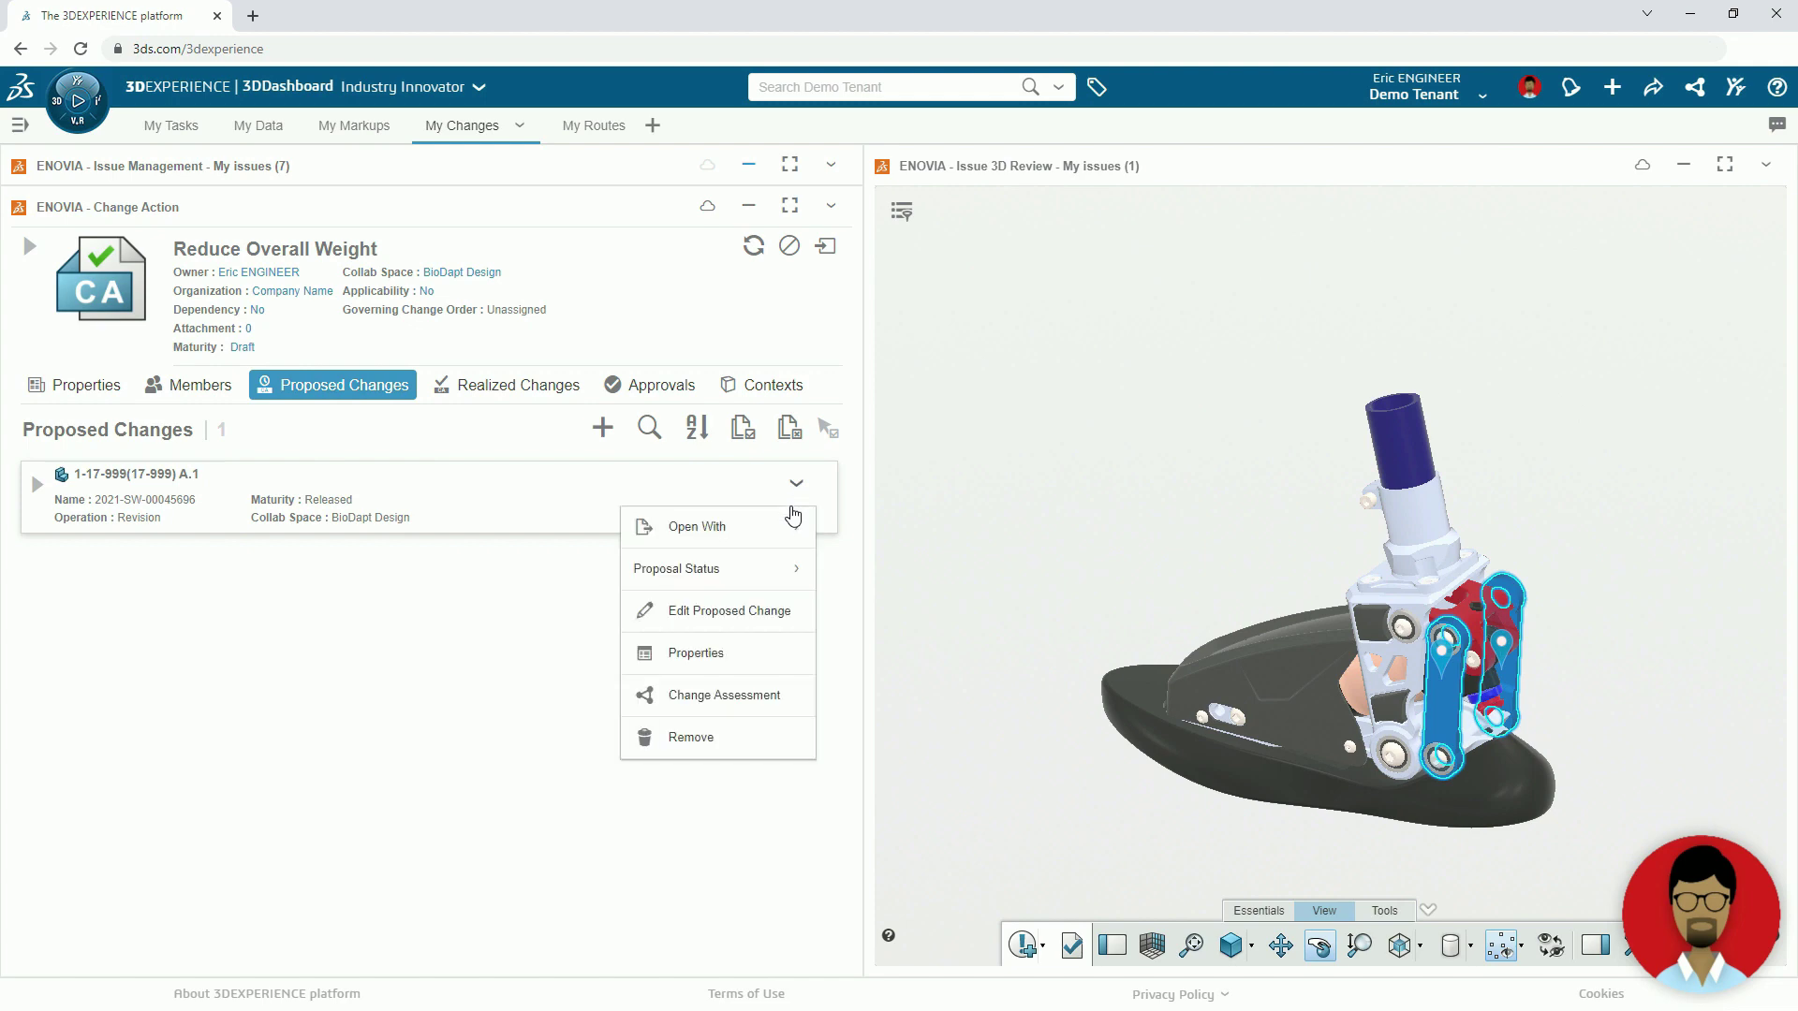
click(798, 696)
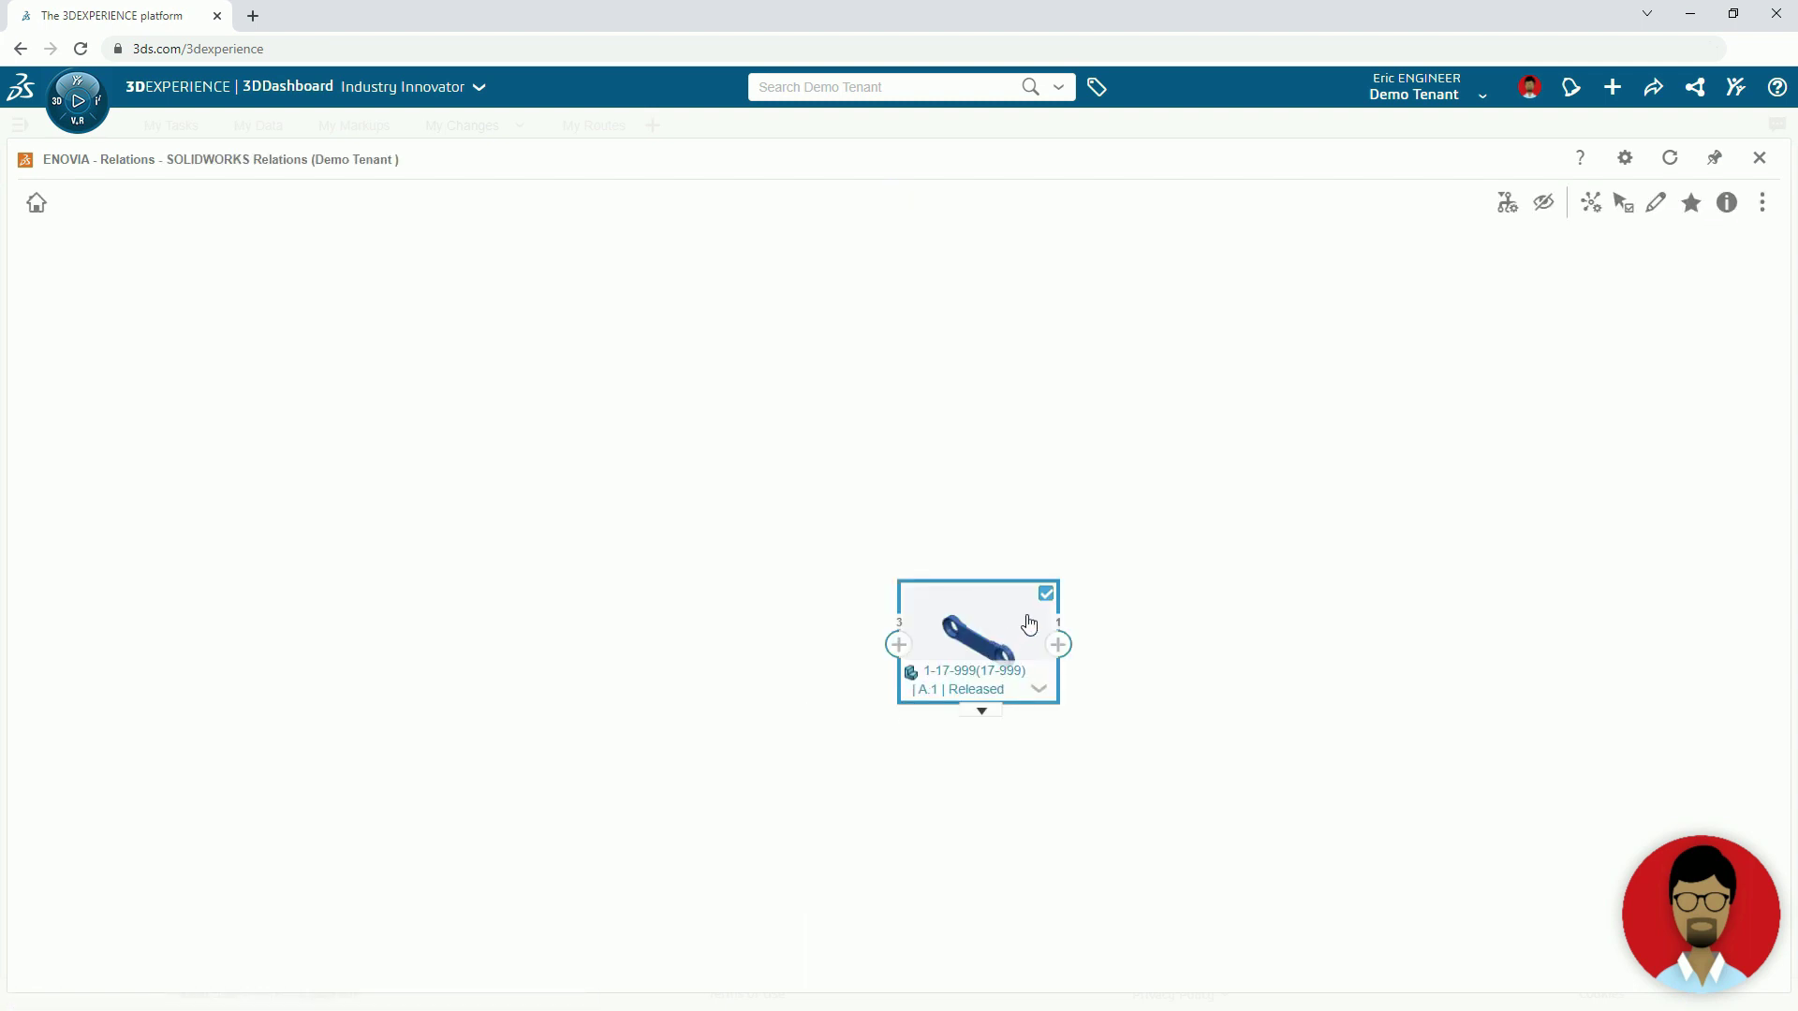
Add the VF2 FOOT drawing, VF2 Foot(VF2 Foot) part and 17-999 drawing to Proposed Changes
click(900, 644)
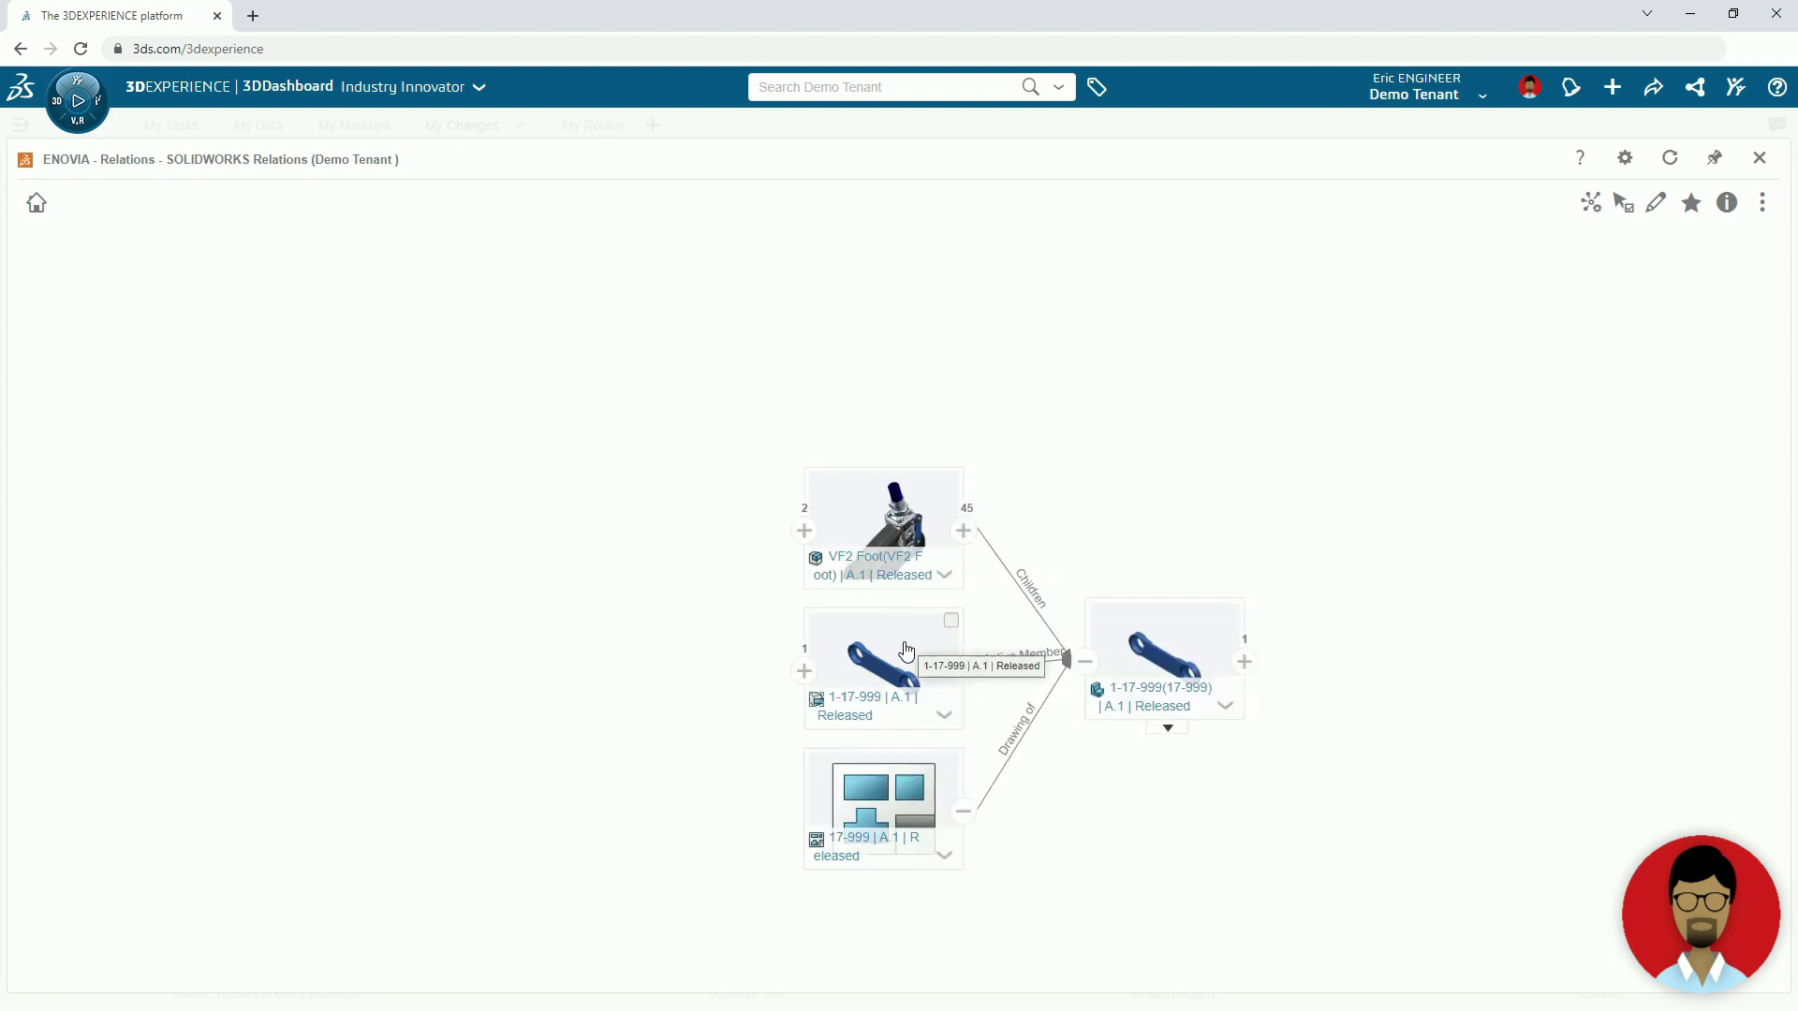
click(804, 529)
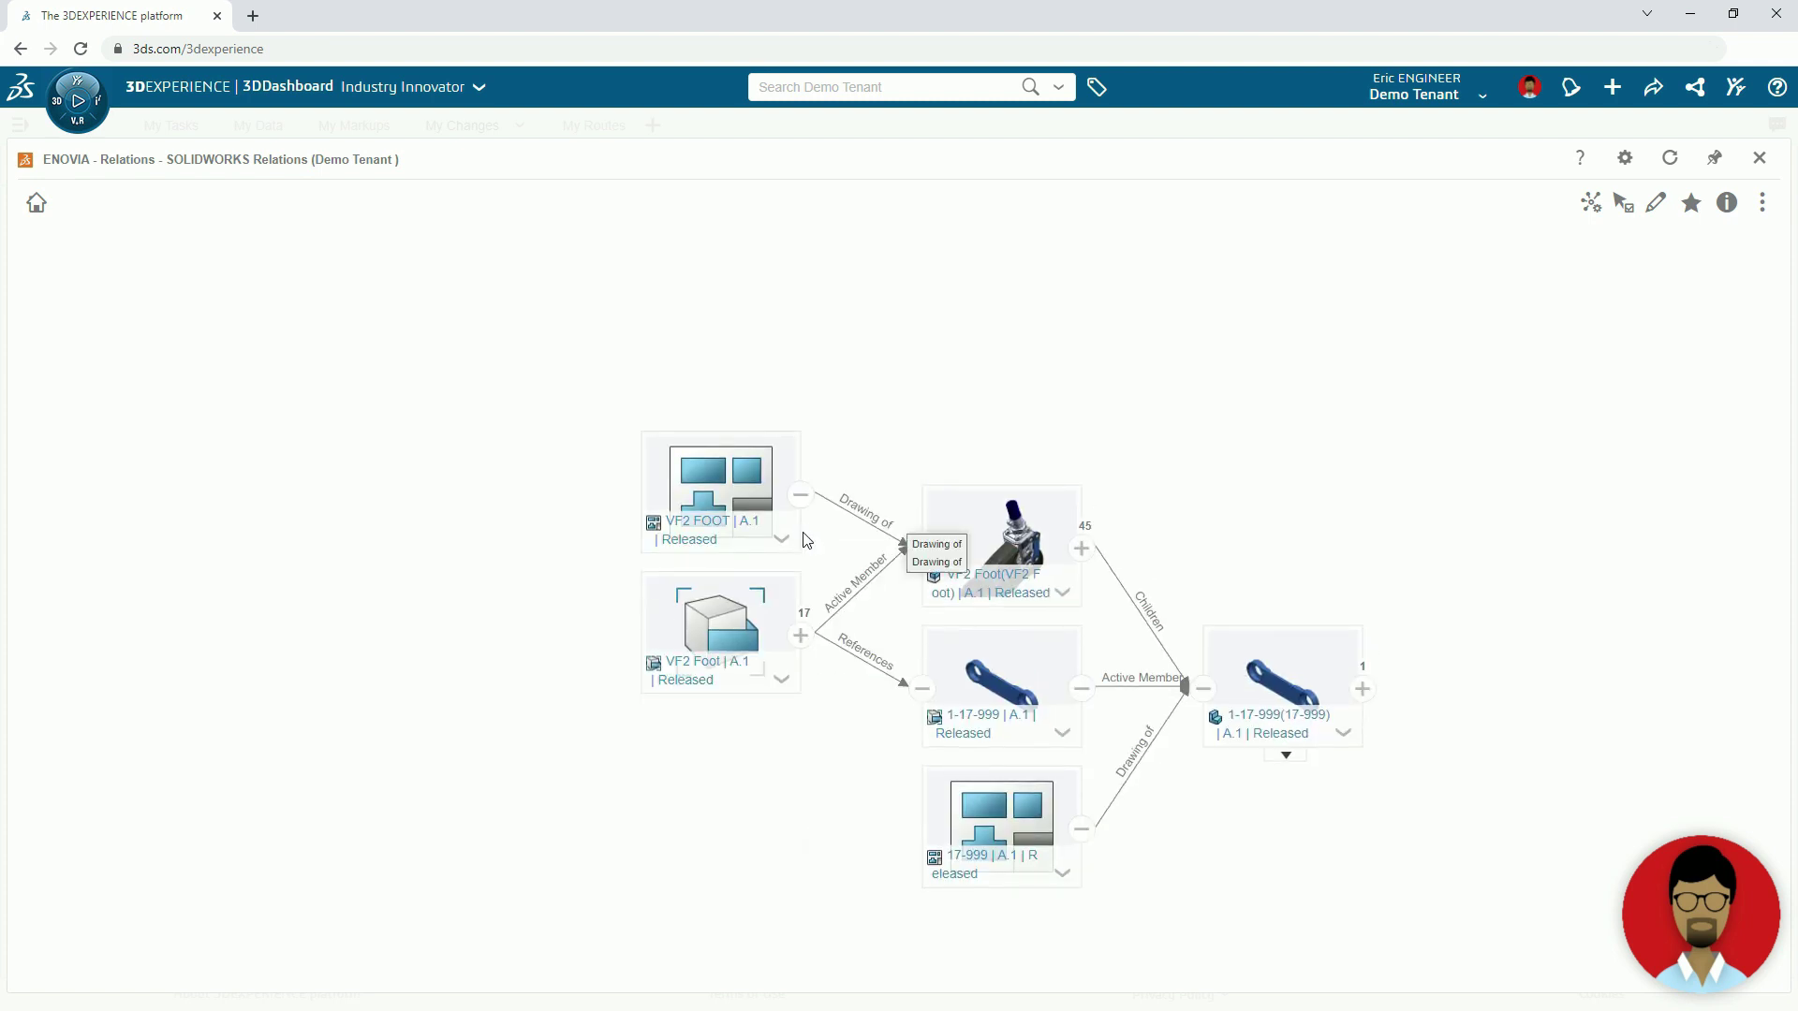
click(788, 445)
click(1069, 497)
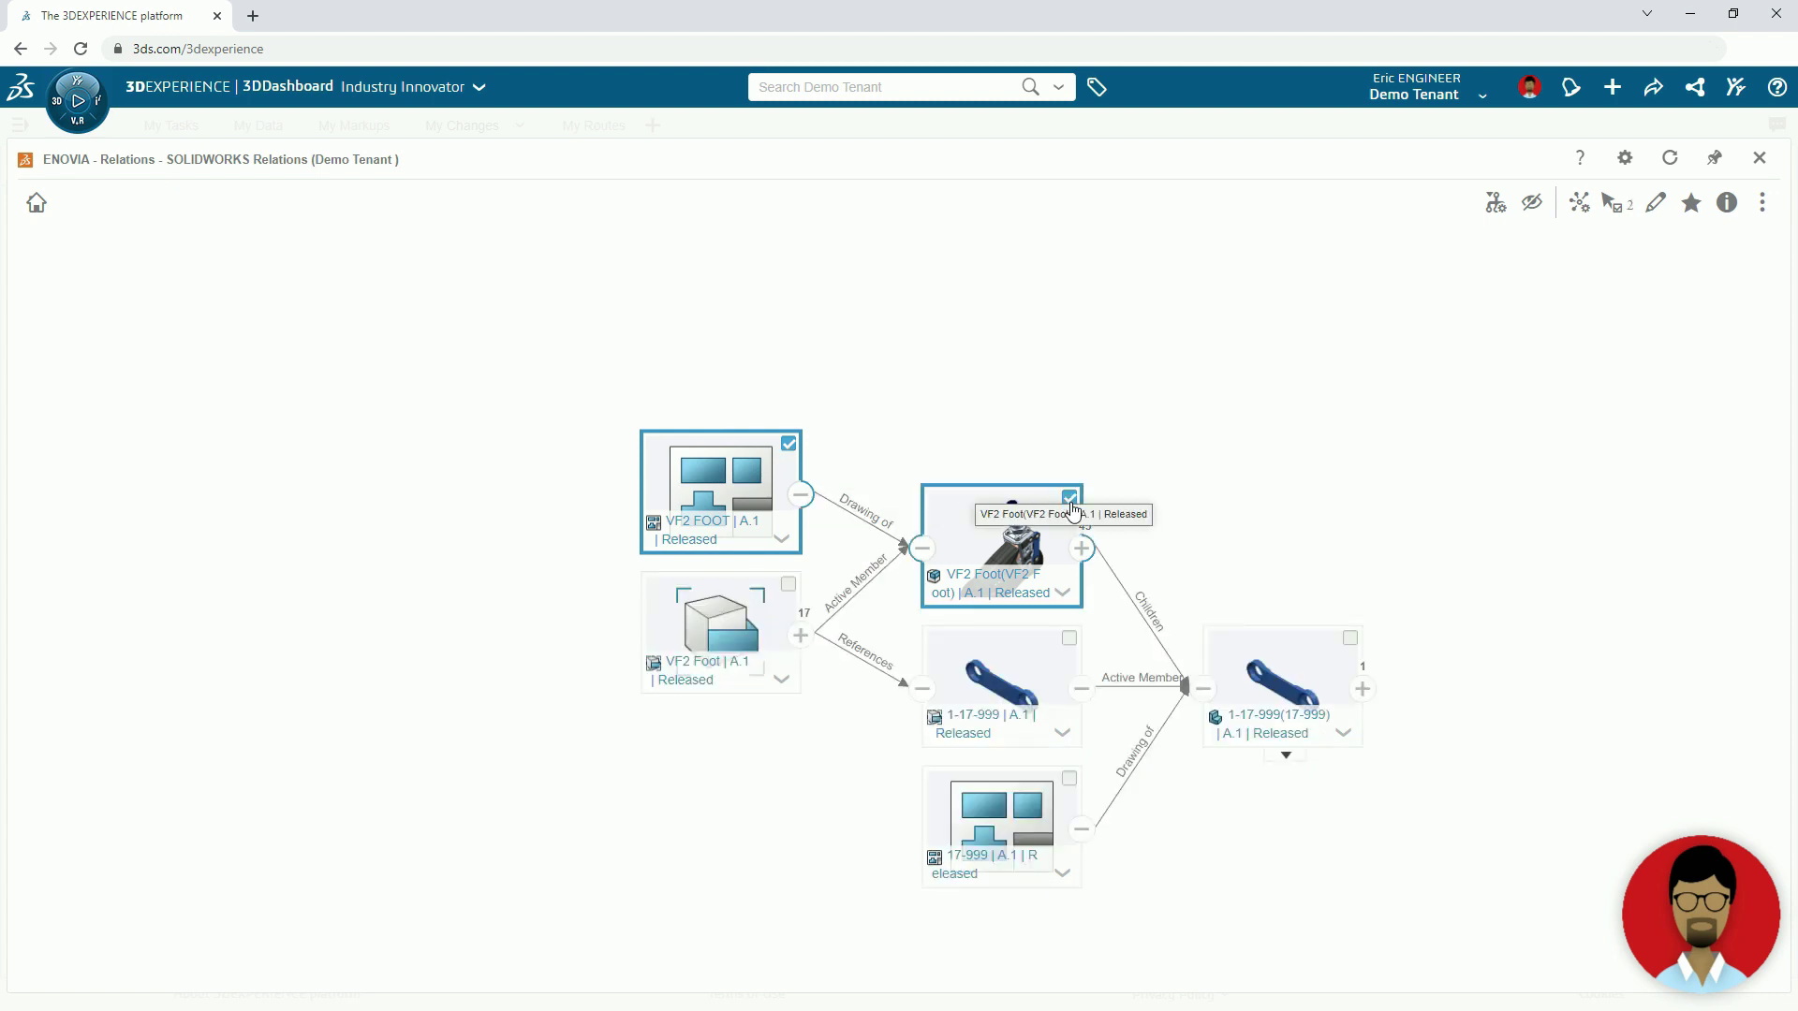
click(1069, 779)
drag(1068, 789, 1068, 785)
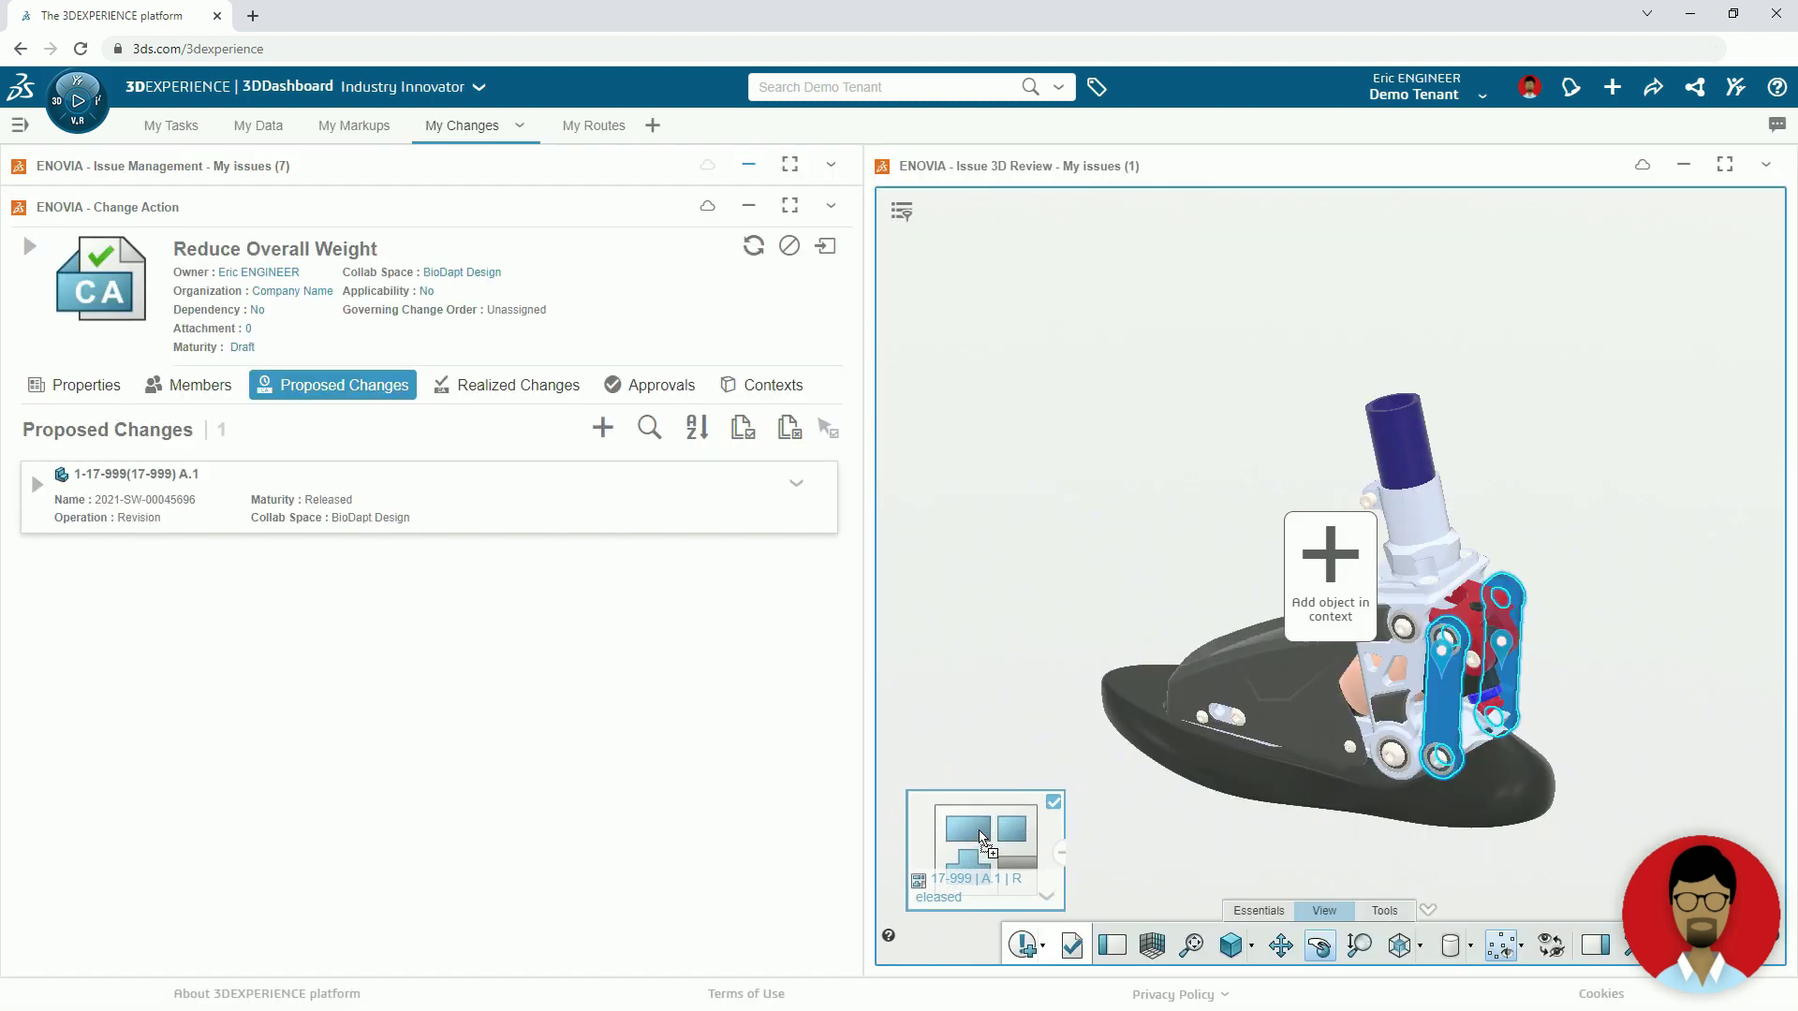
drag(1068, 785, 481, 740)
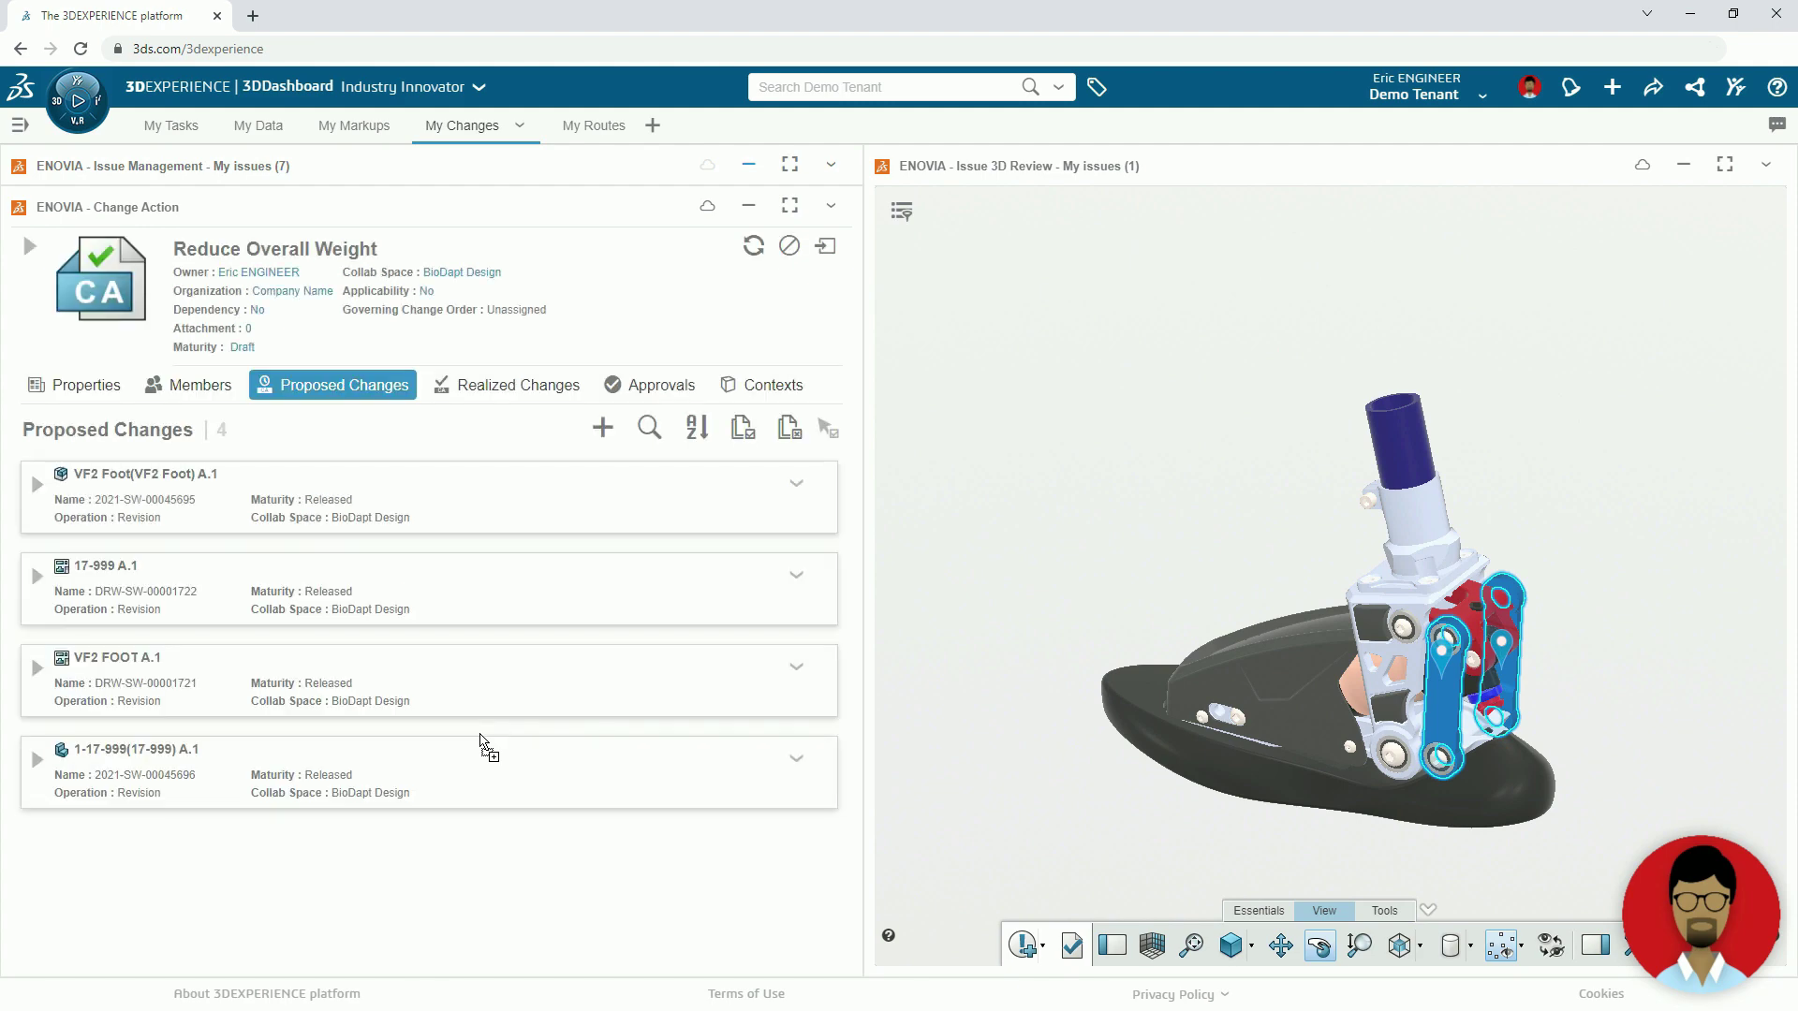
Promote the Reduce Overall Weight change action from Draft to In Work
click(243, 348)
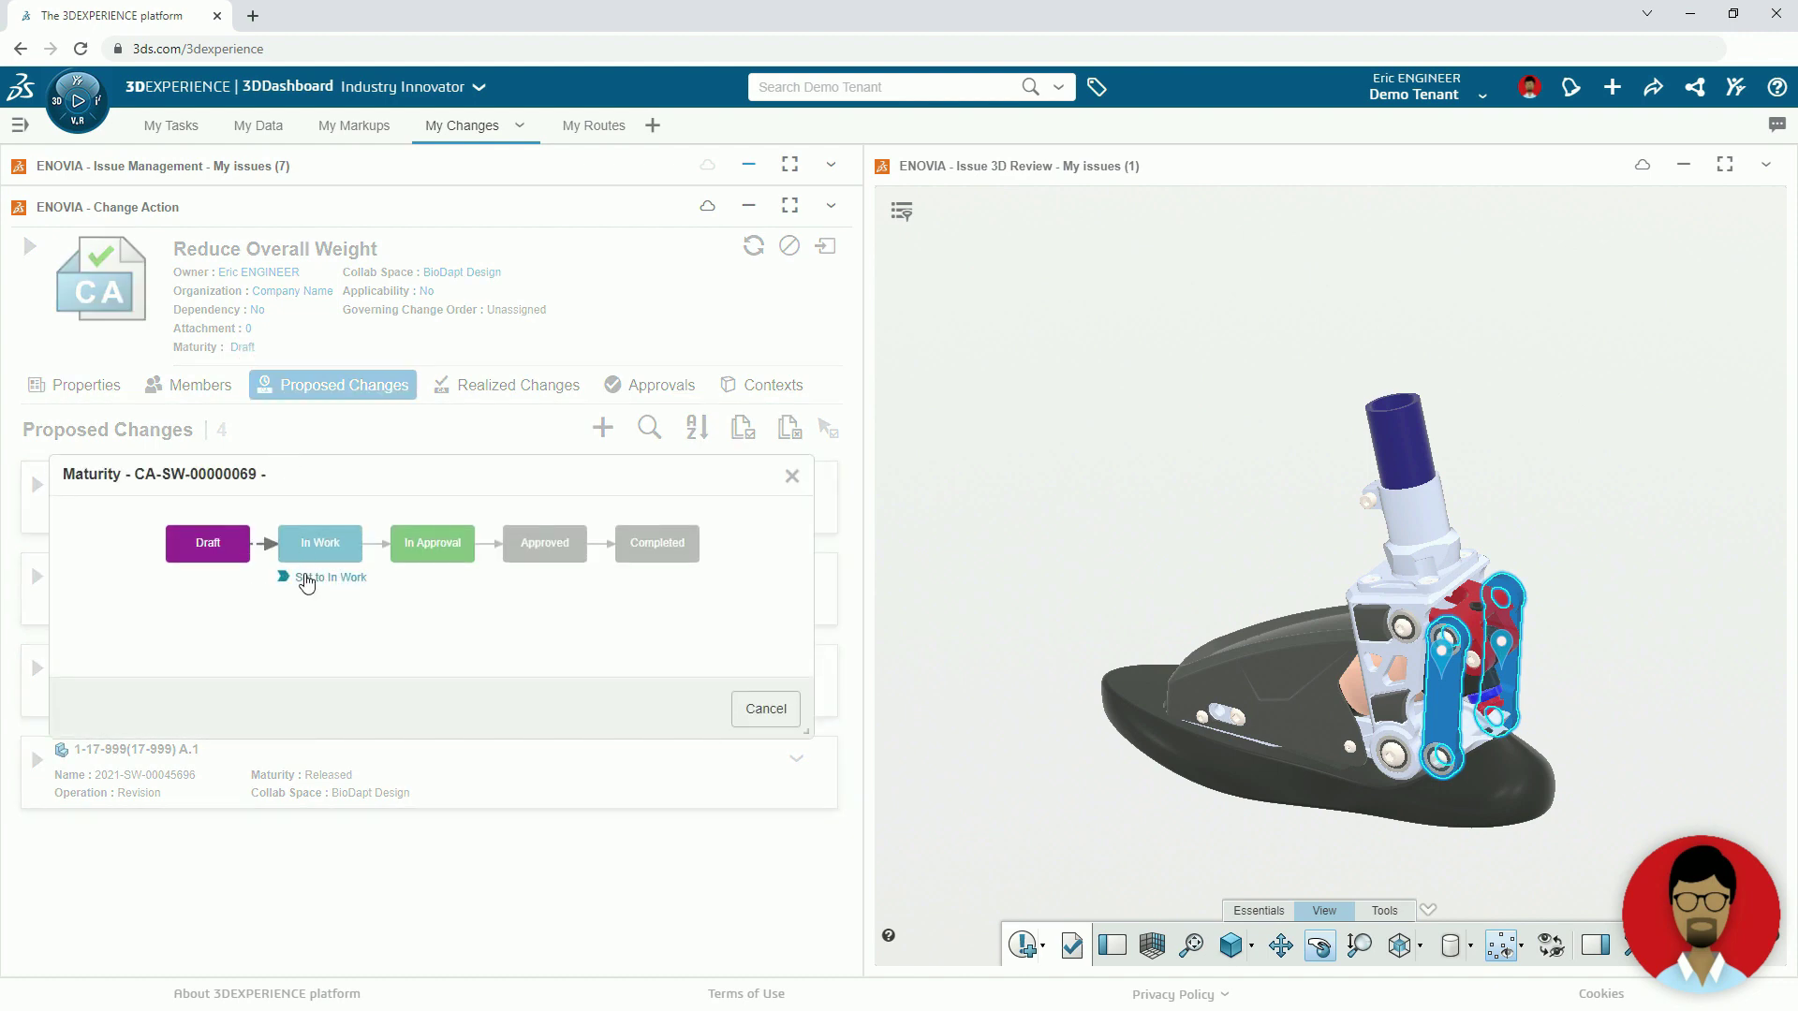
click(307, 578)
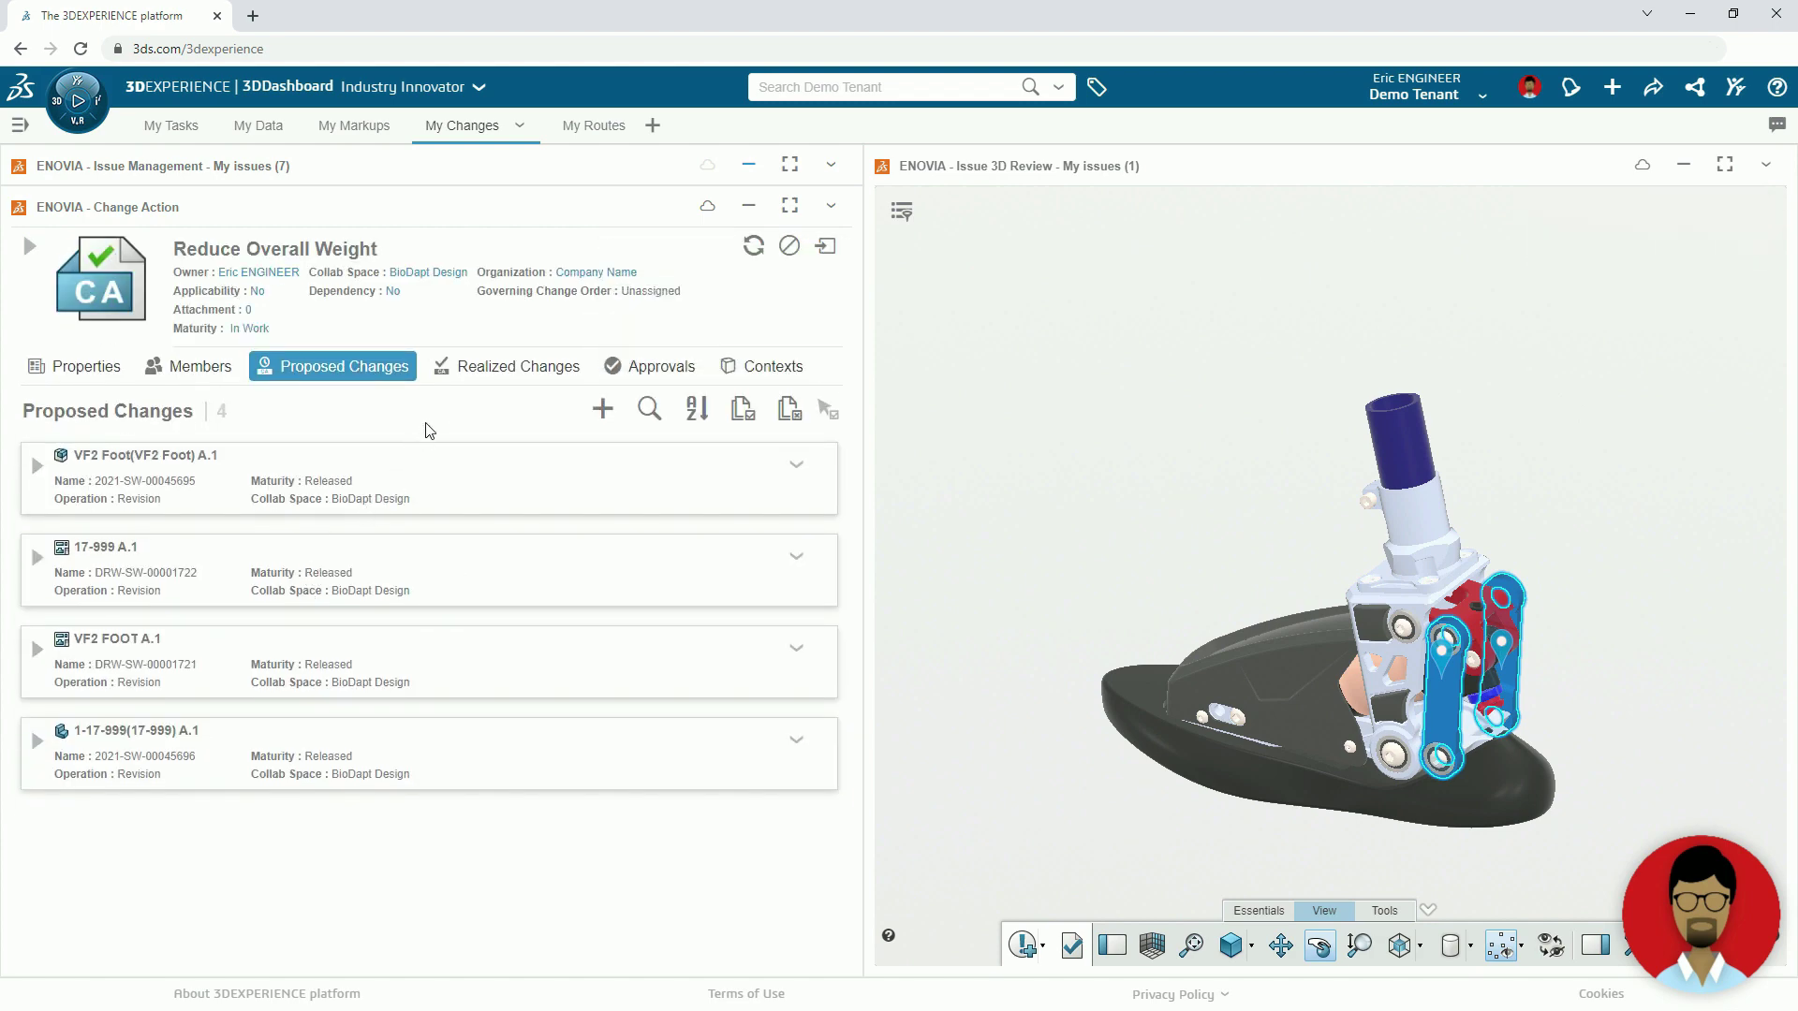
Set change action CA-SW-00000069 as the one the 17-999 drawing session works under
click(441, 383)
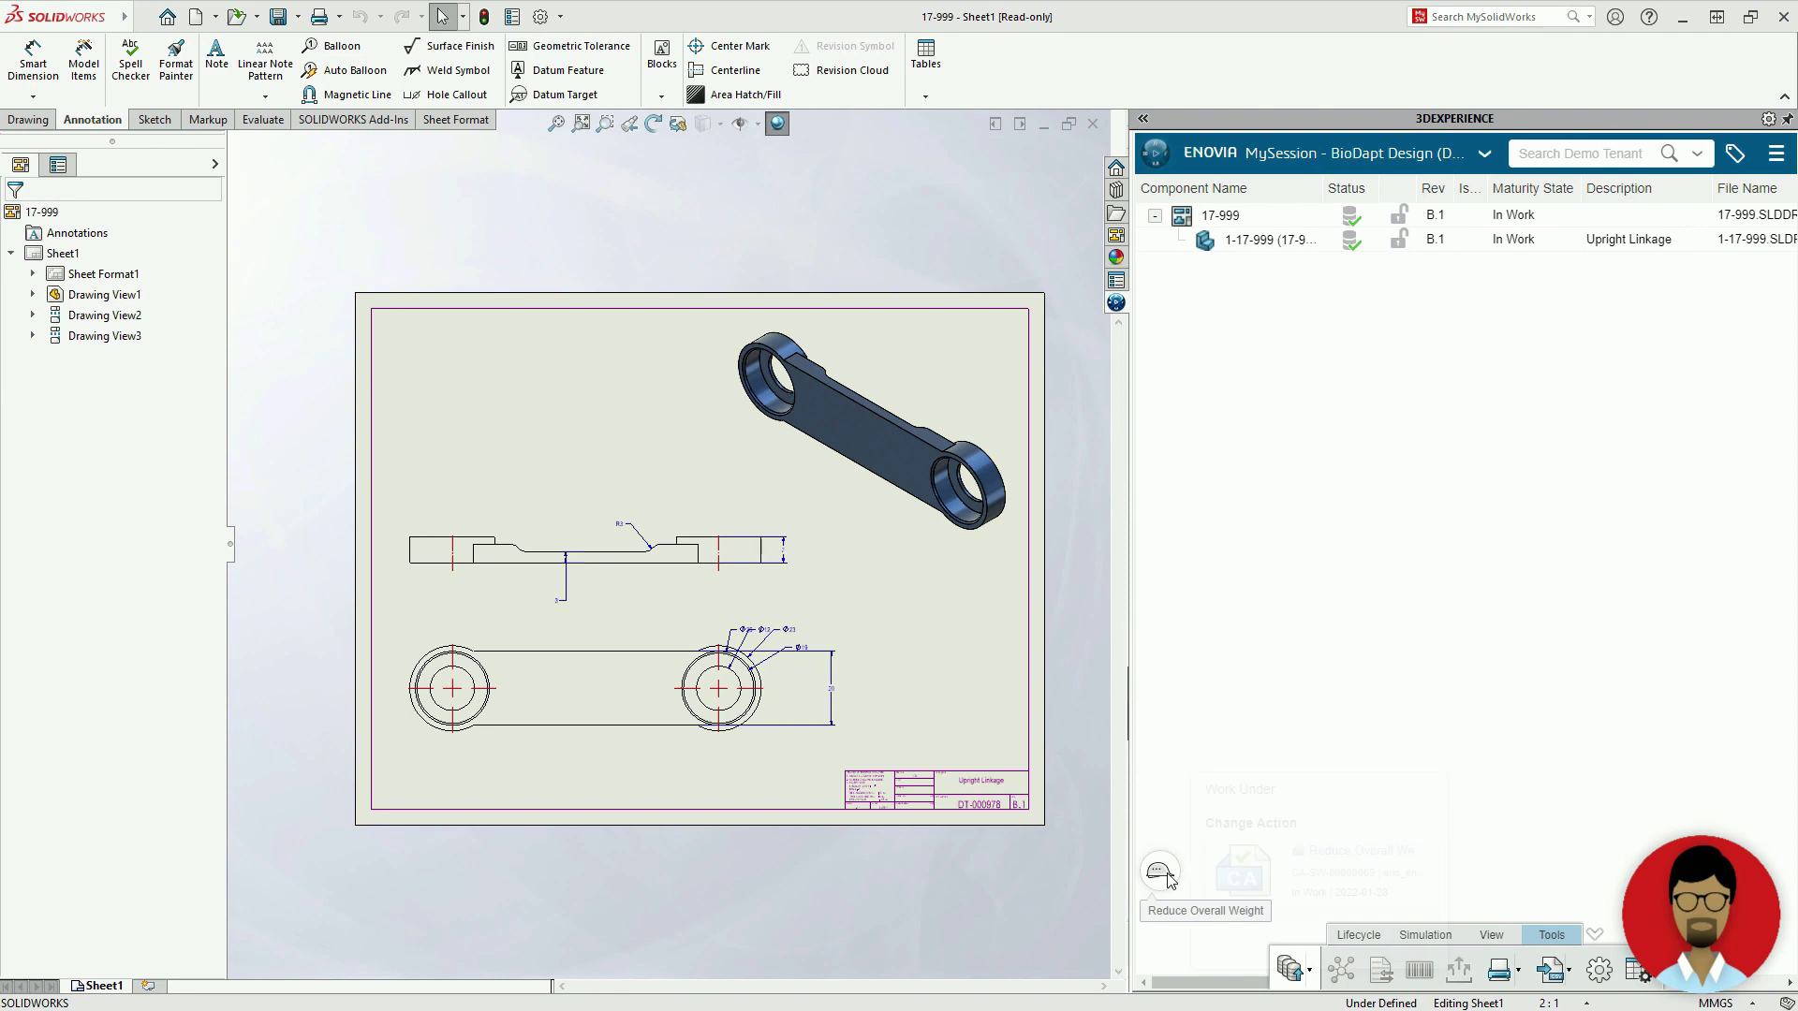
click(1161, 870)
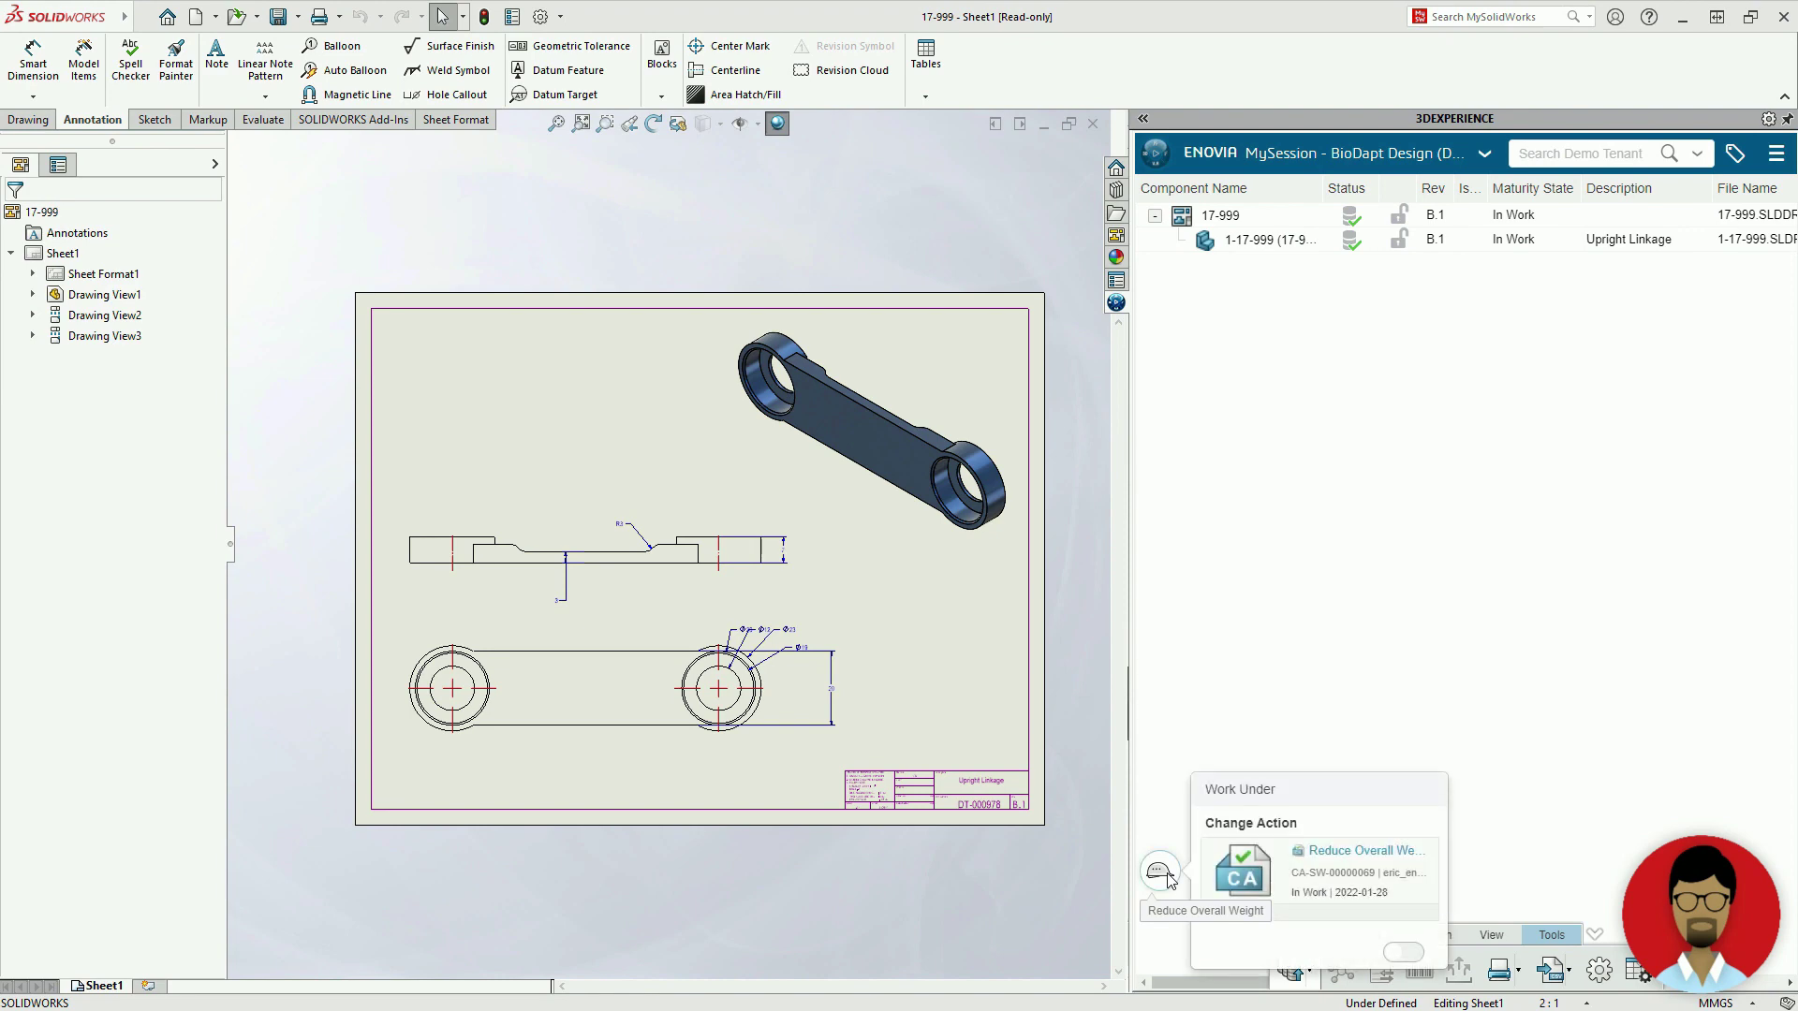
click(1395, 953)
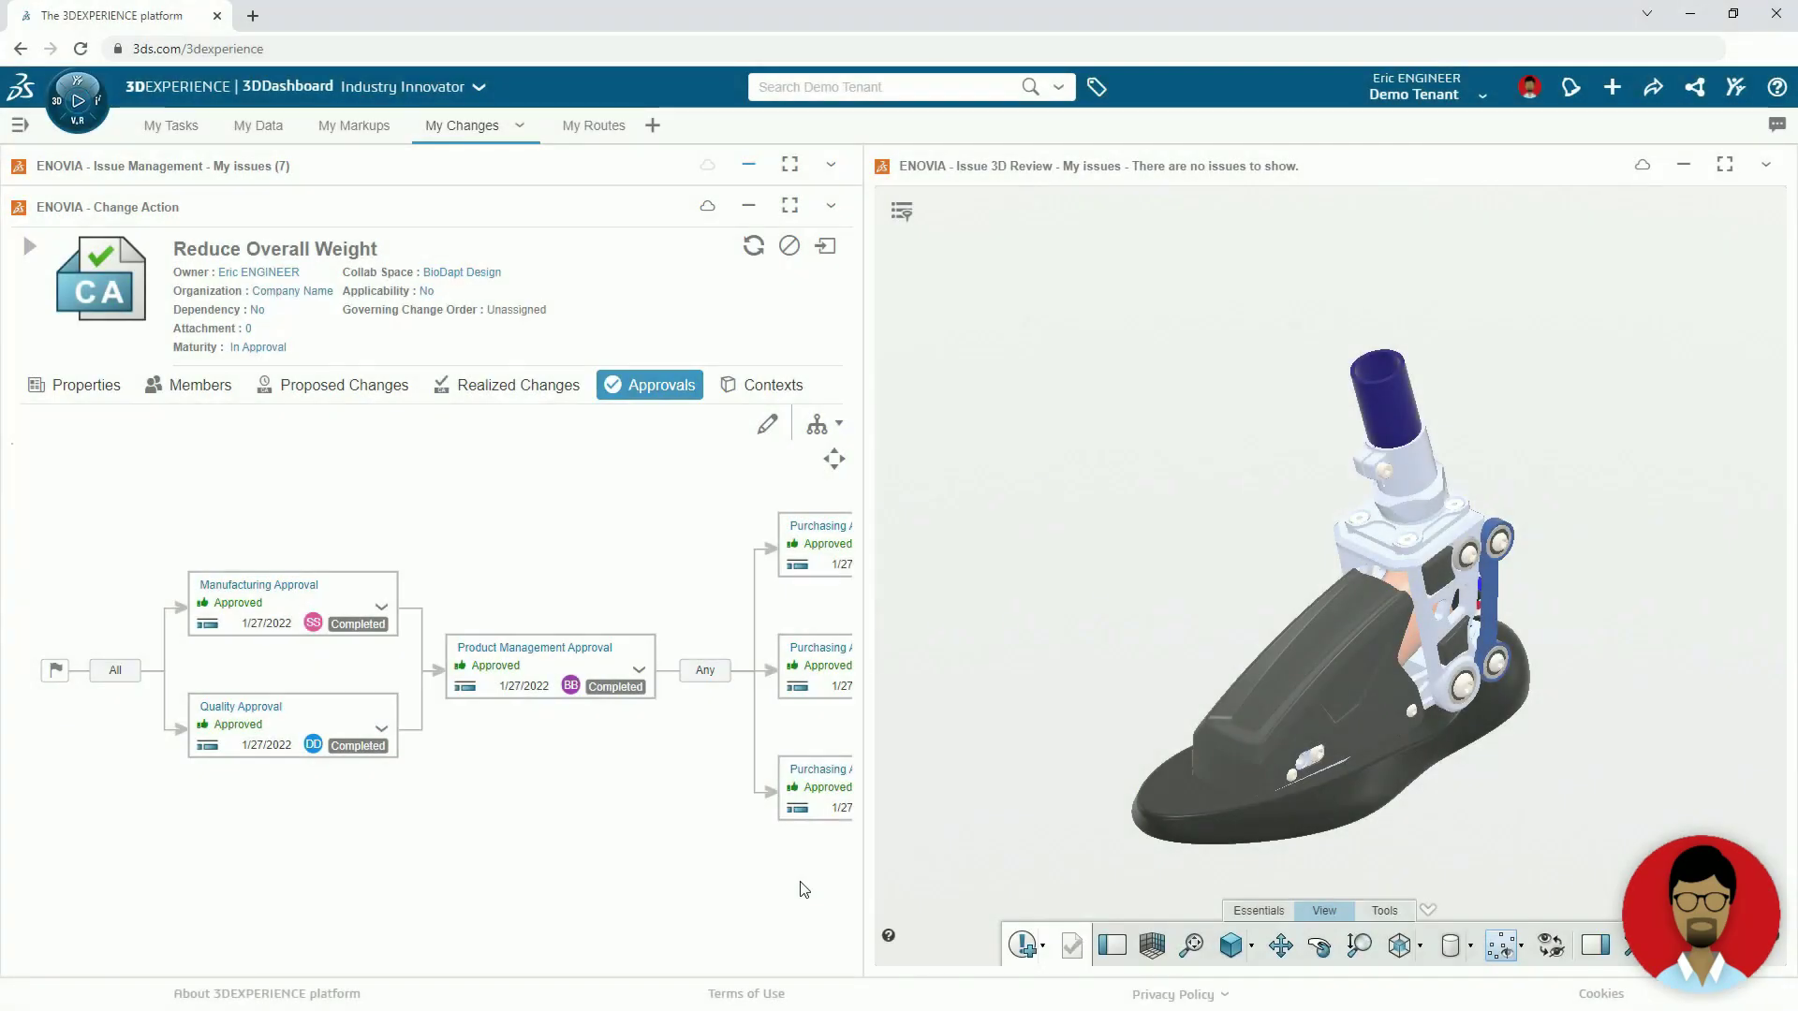
Pan the approval route left to show the Purchasing Approval and final Approval nodes
drag(801, 889, 128, 885)
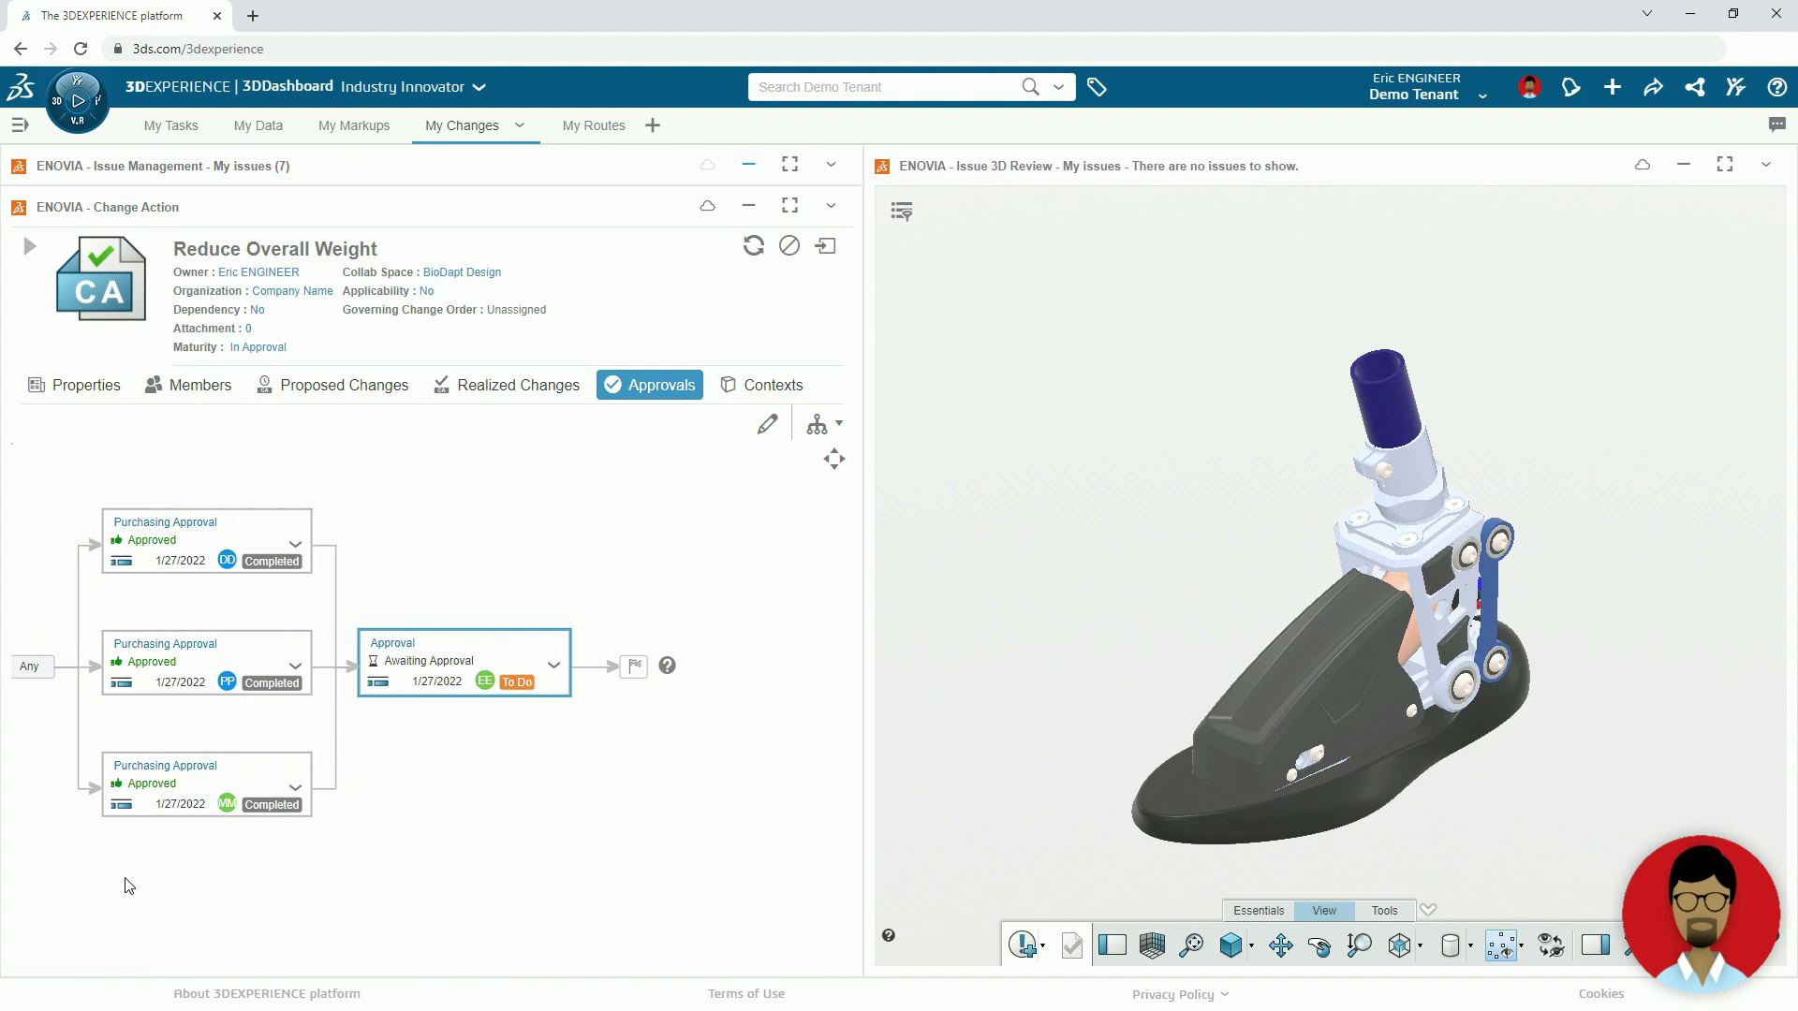
Approve the final Approval task with the comment 'APPROVED'
click(428, 659)
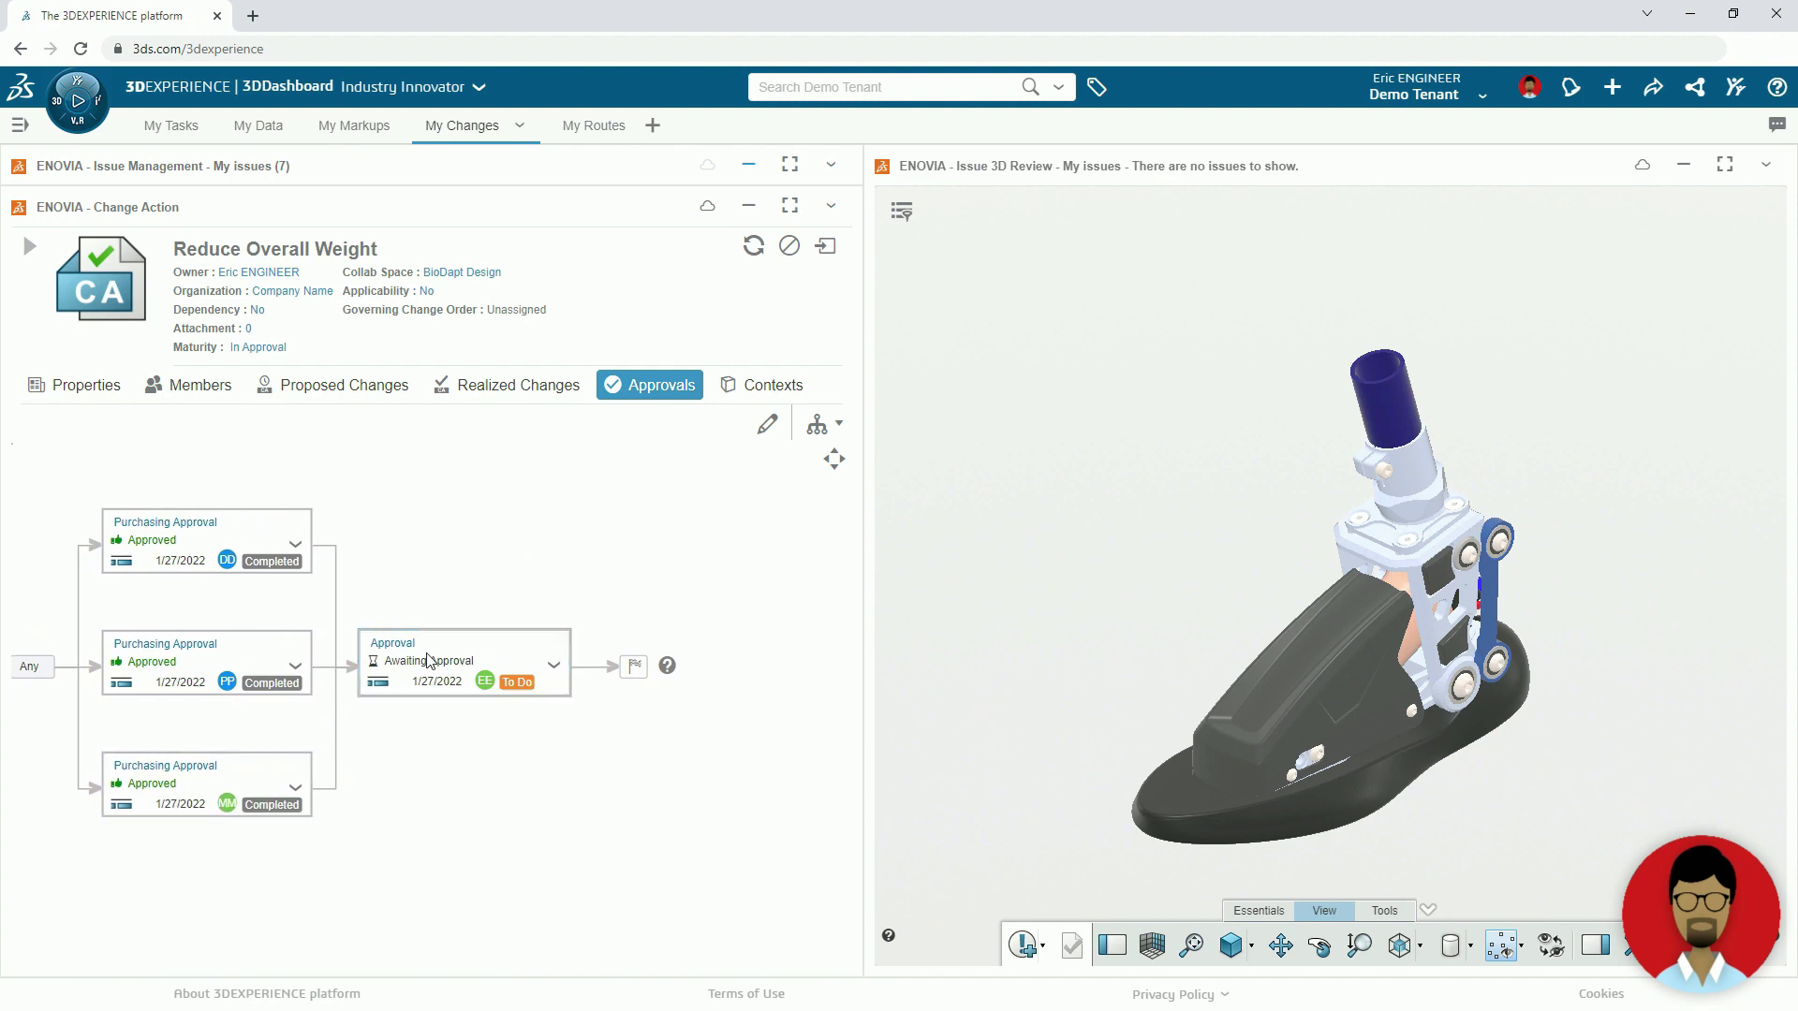
click(589, 714)
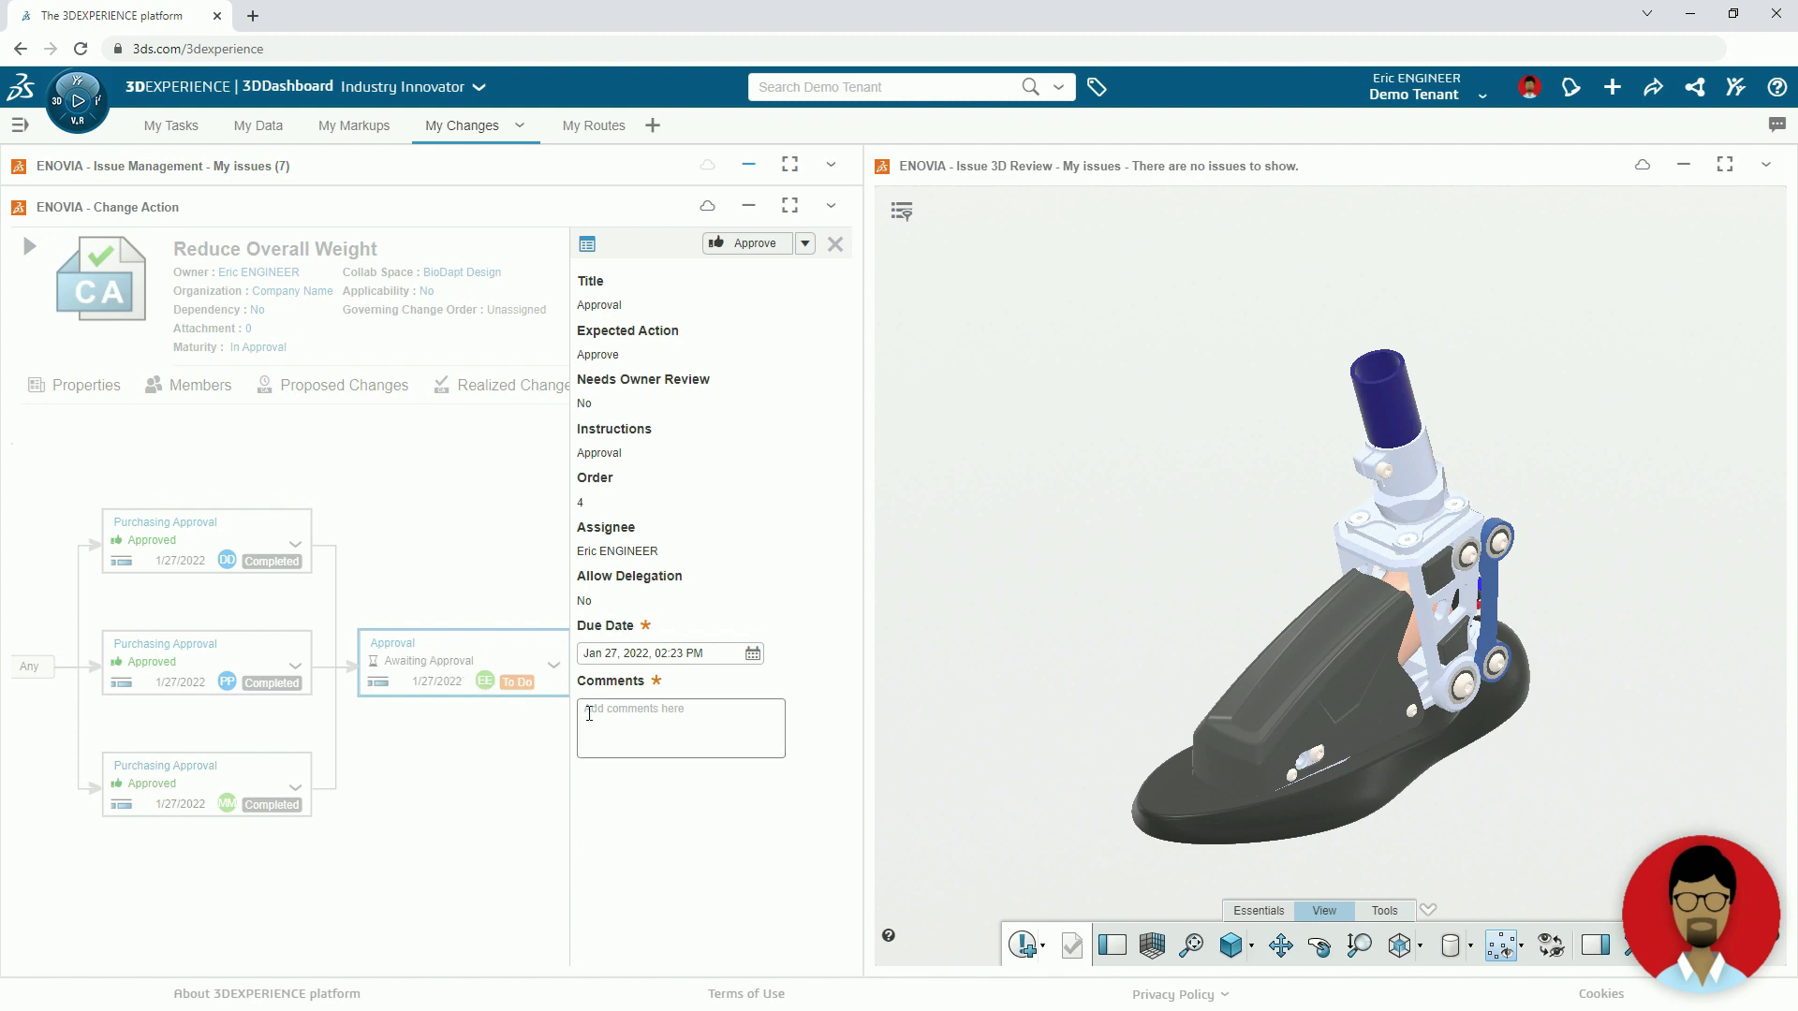
text(APPROVED)
click(726, 245)
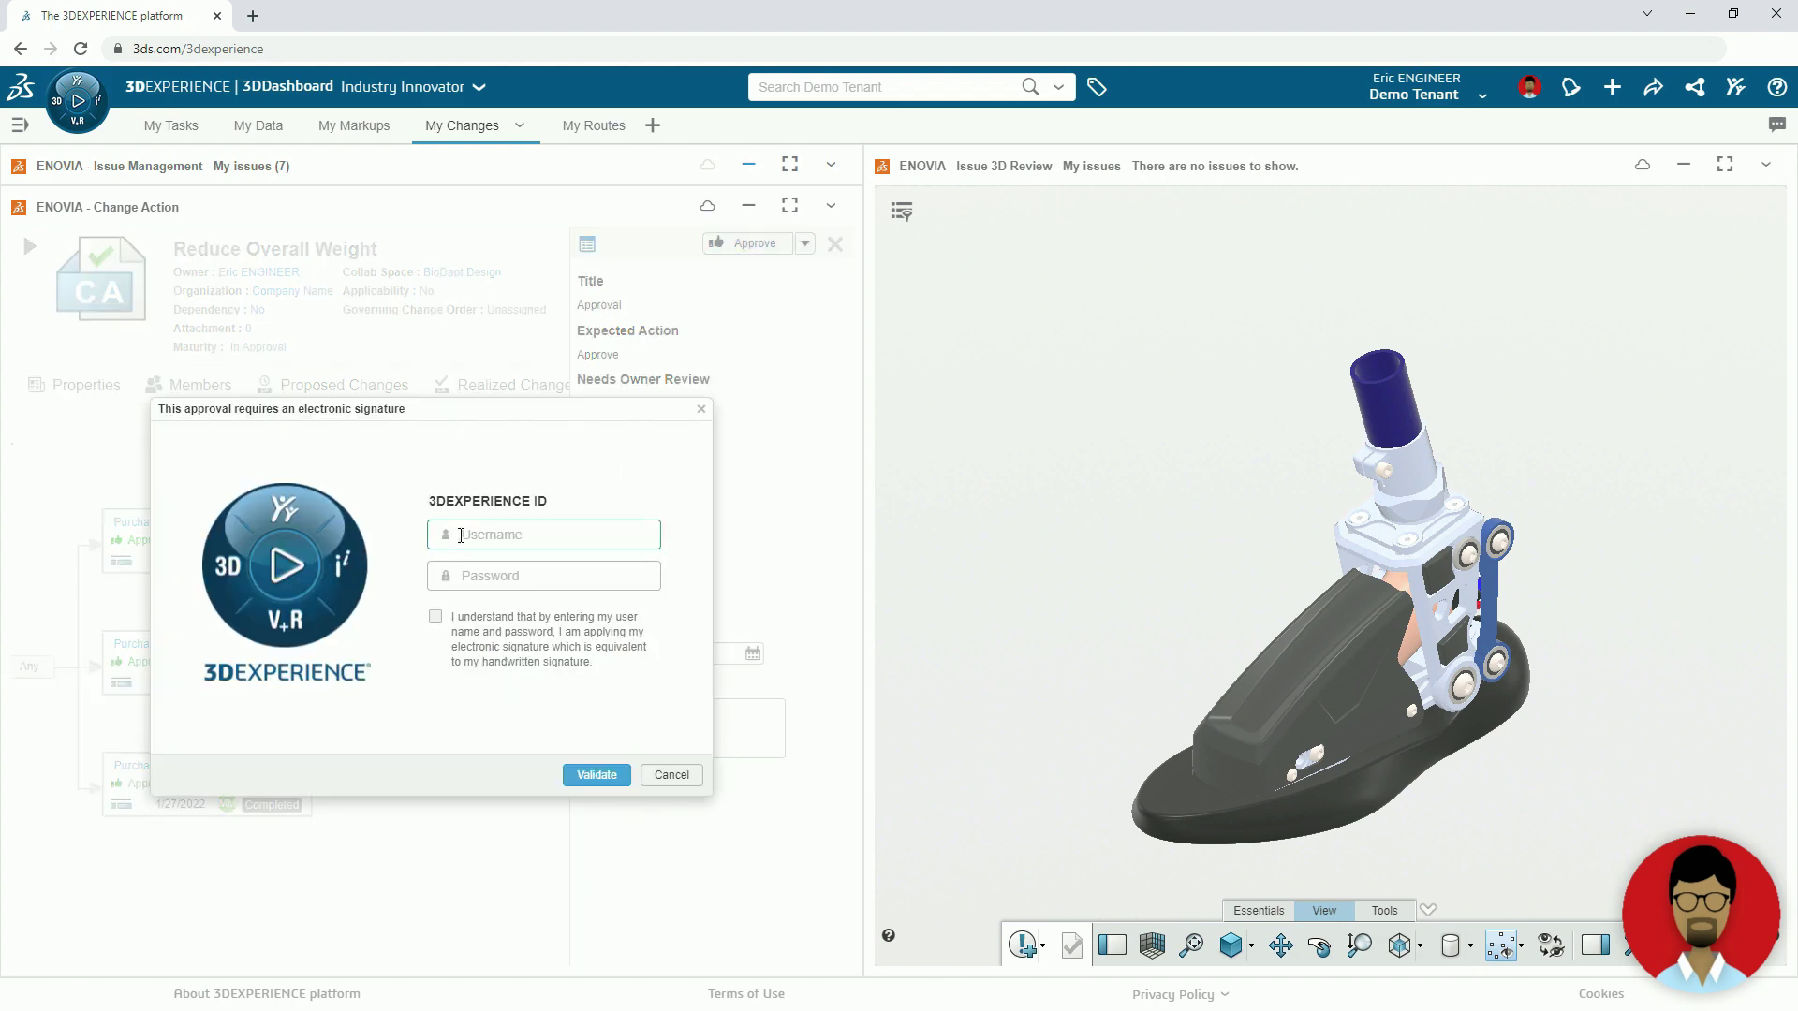
E-sign with the account username and password, accepting the handwritten-signature acknowledgement
text(Eric_ENGINEER)
click(462, 575)
key(ctrl+v)
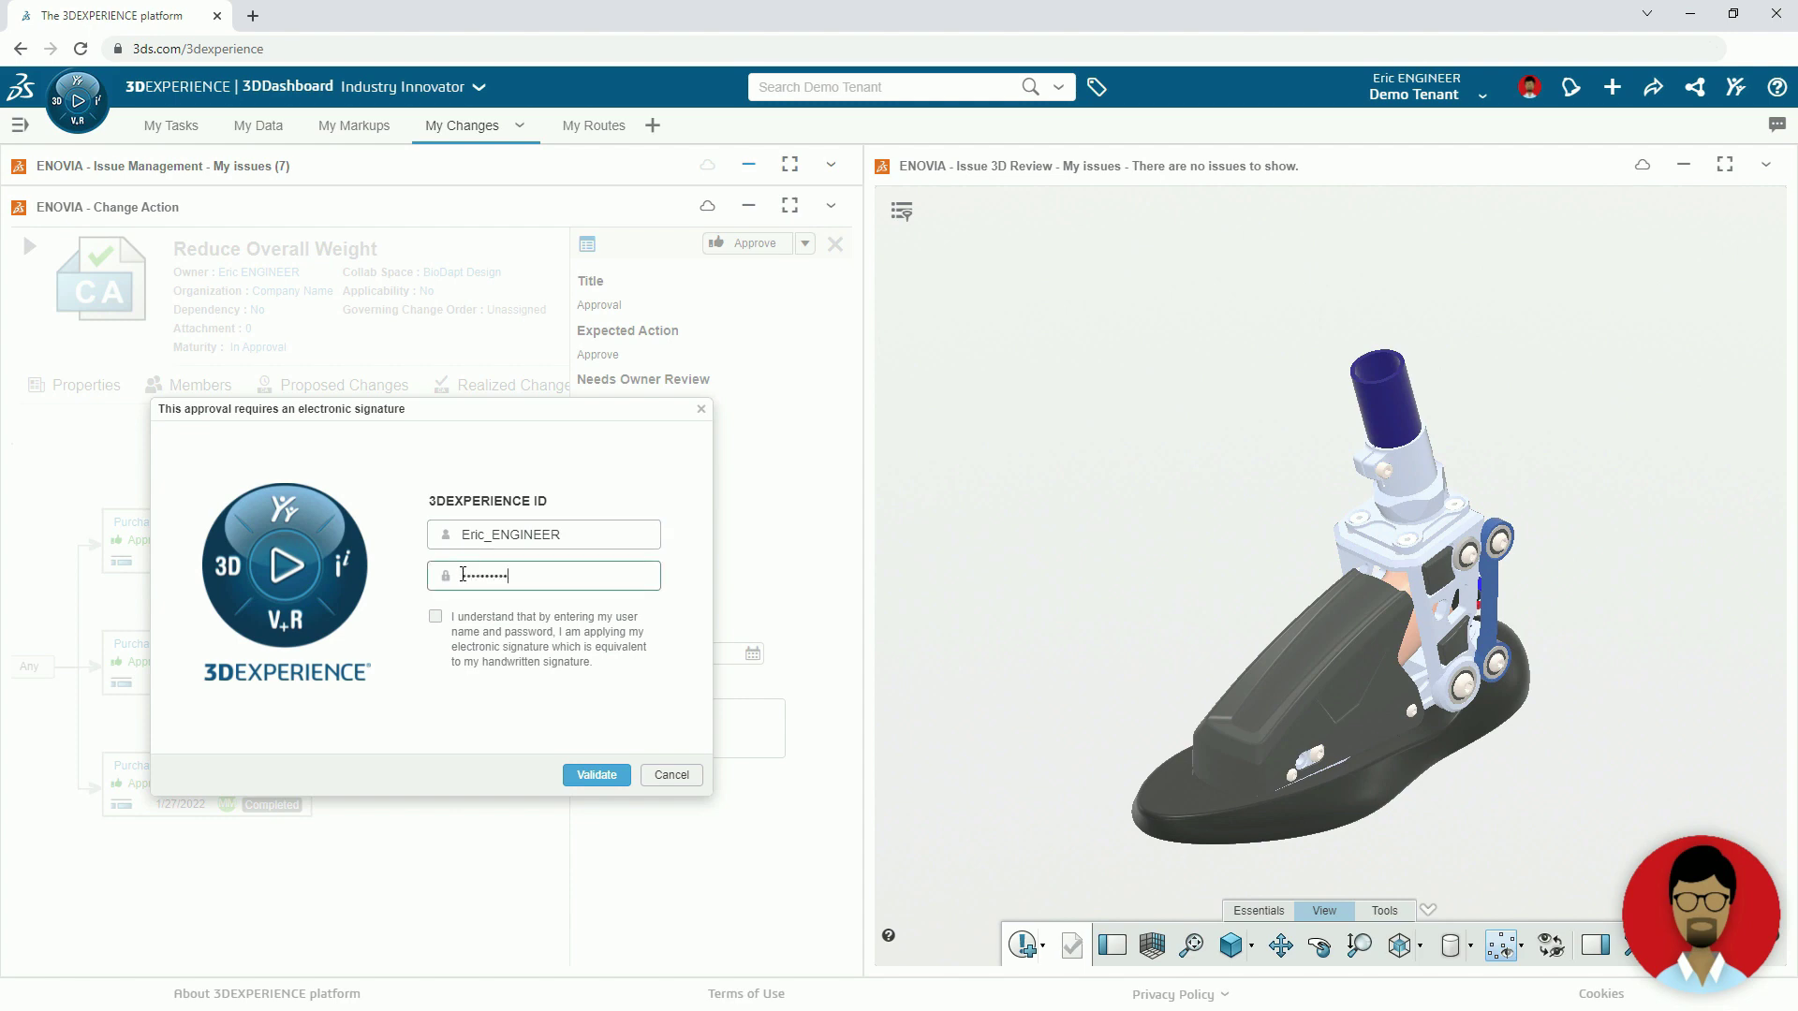
click(435, 616)
click(575, 776)
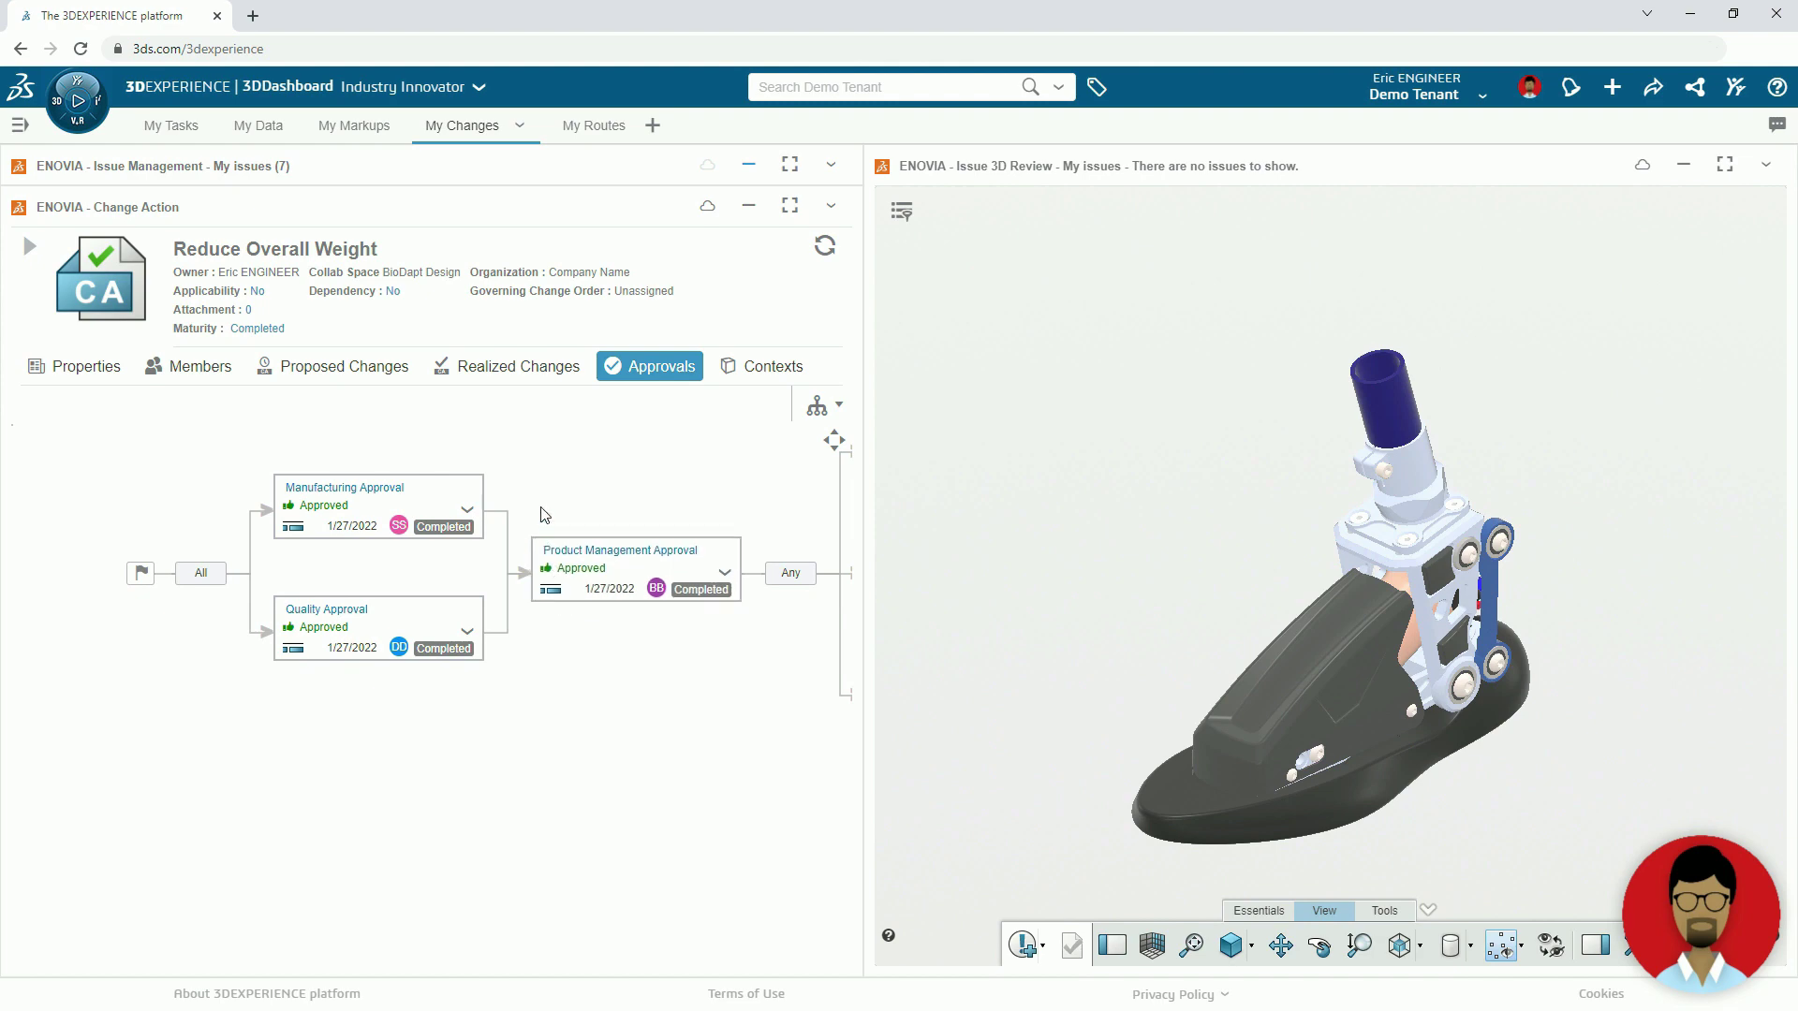
click(525, 366)
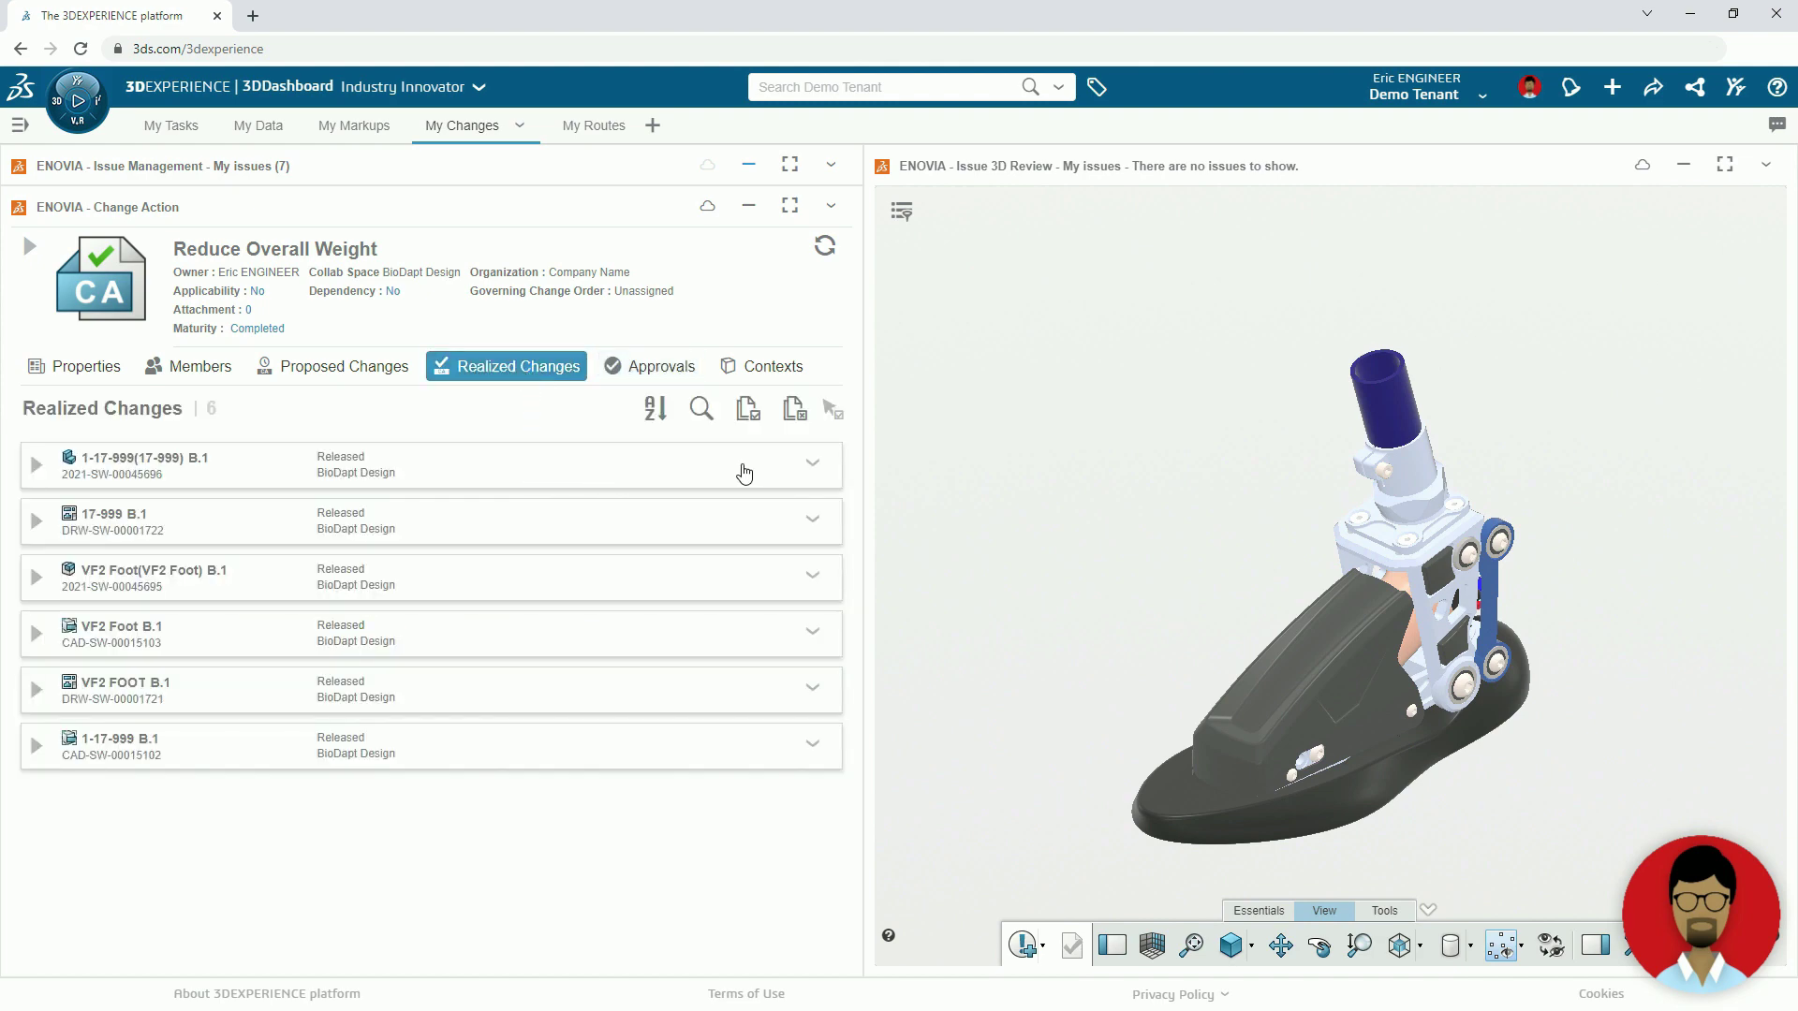
click(813, 466)
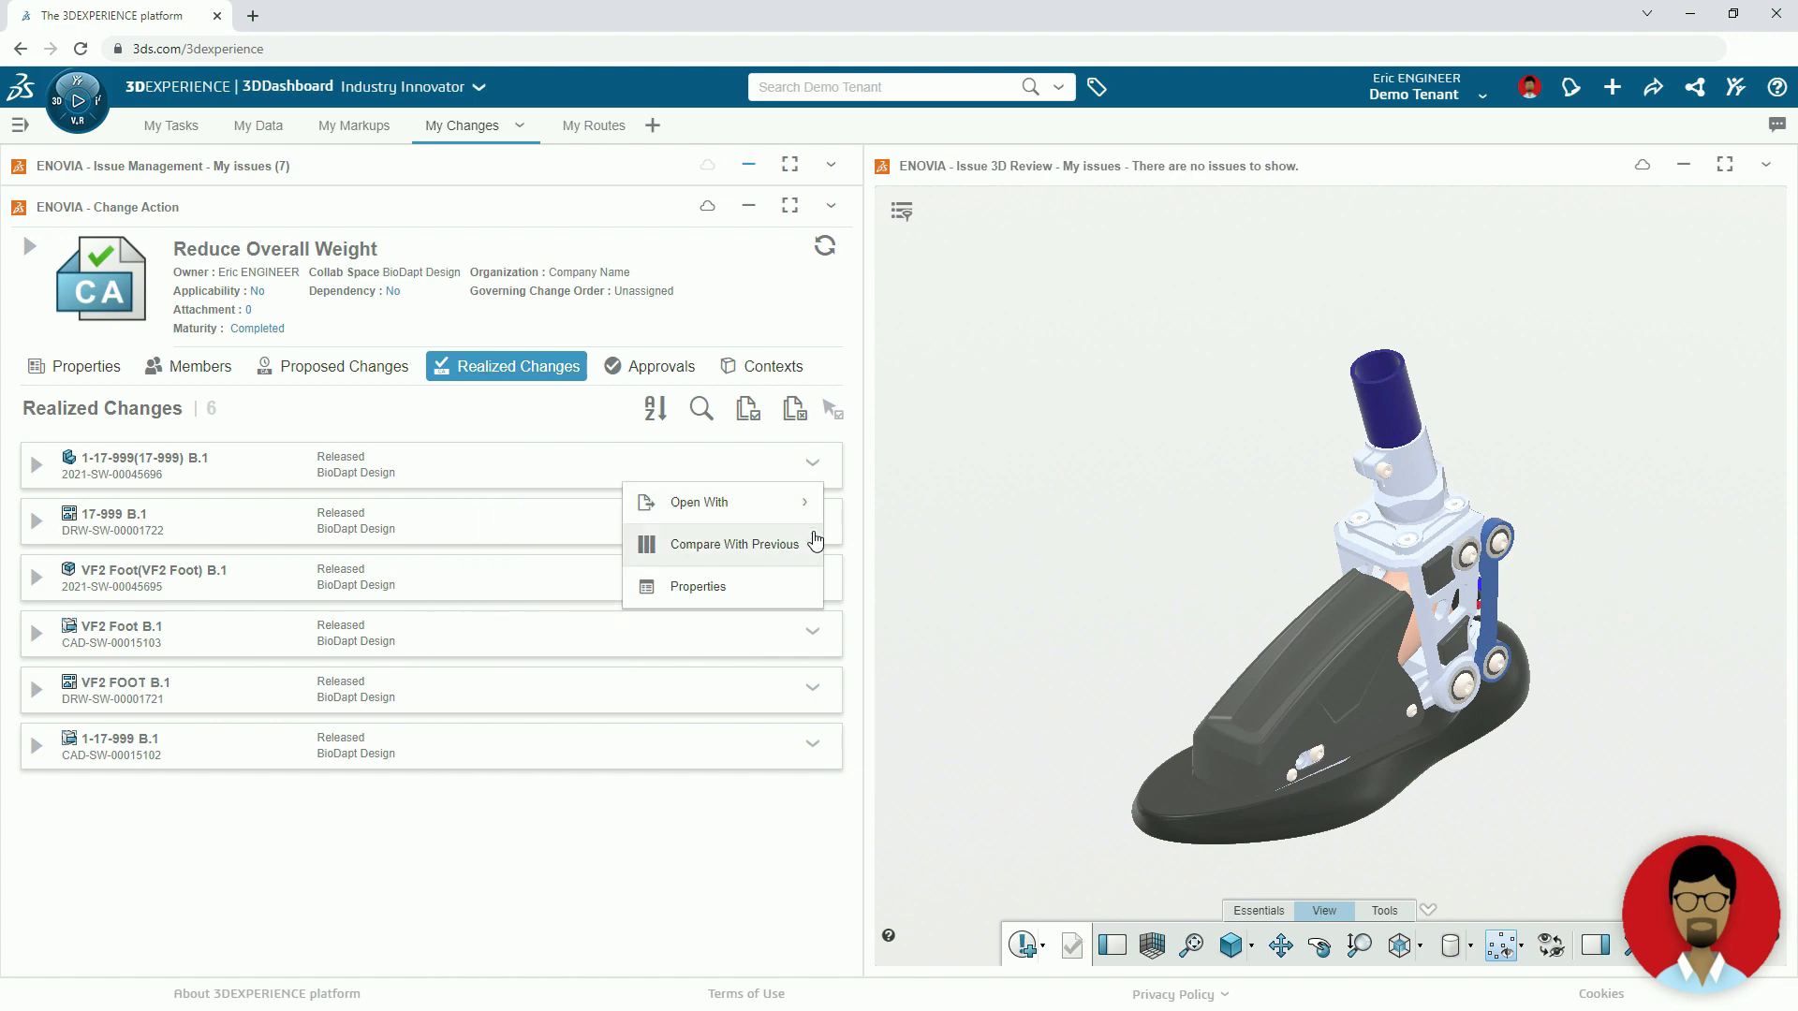
click(811, 584)
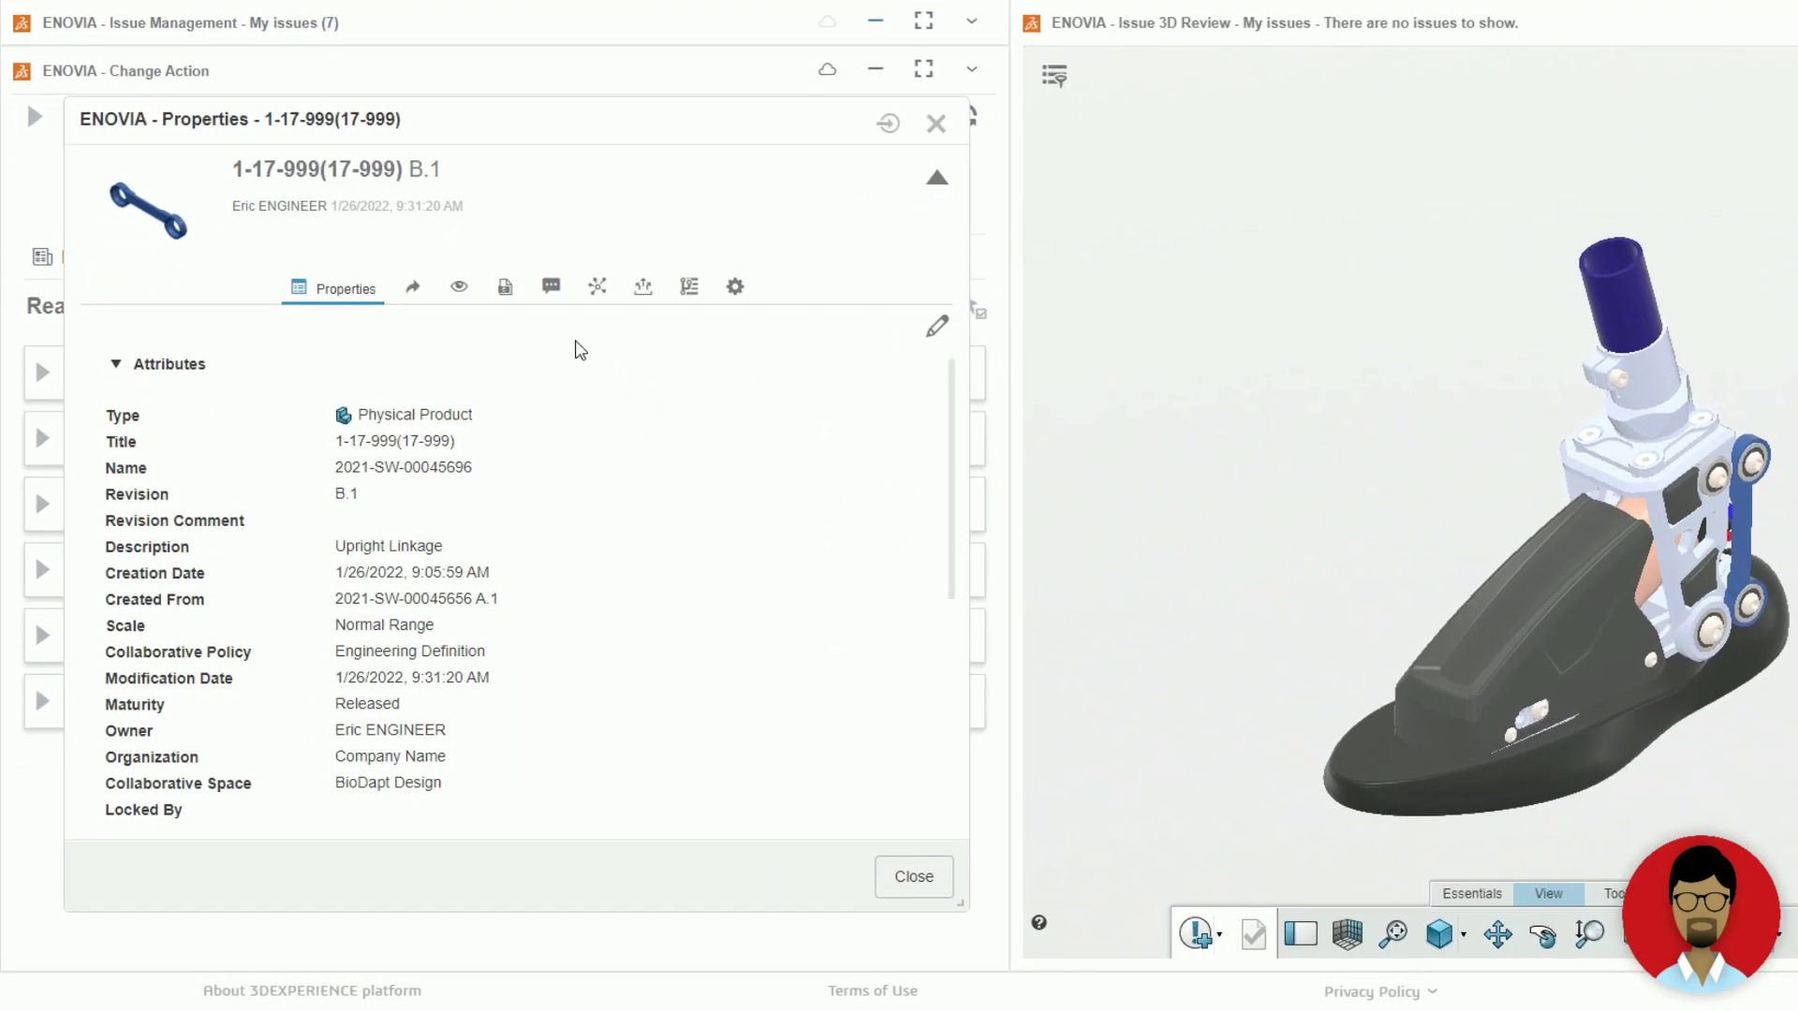
click(505, 298)
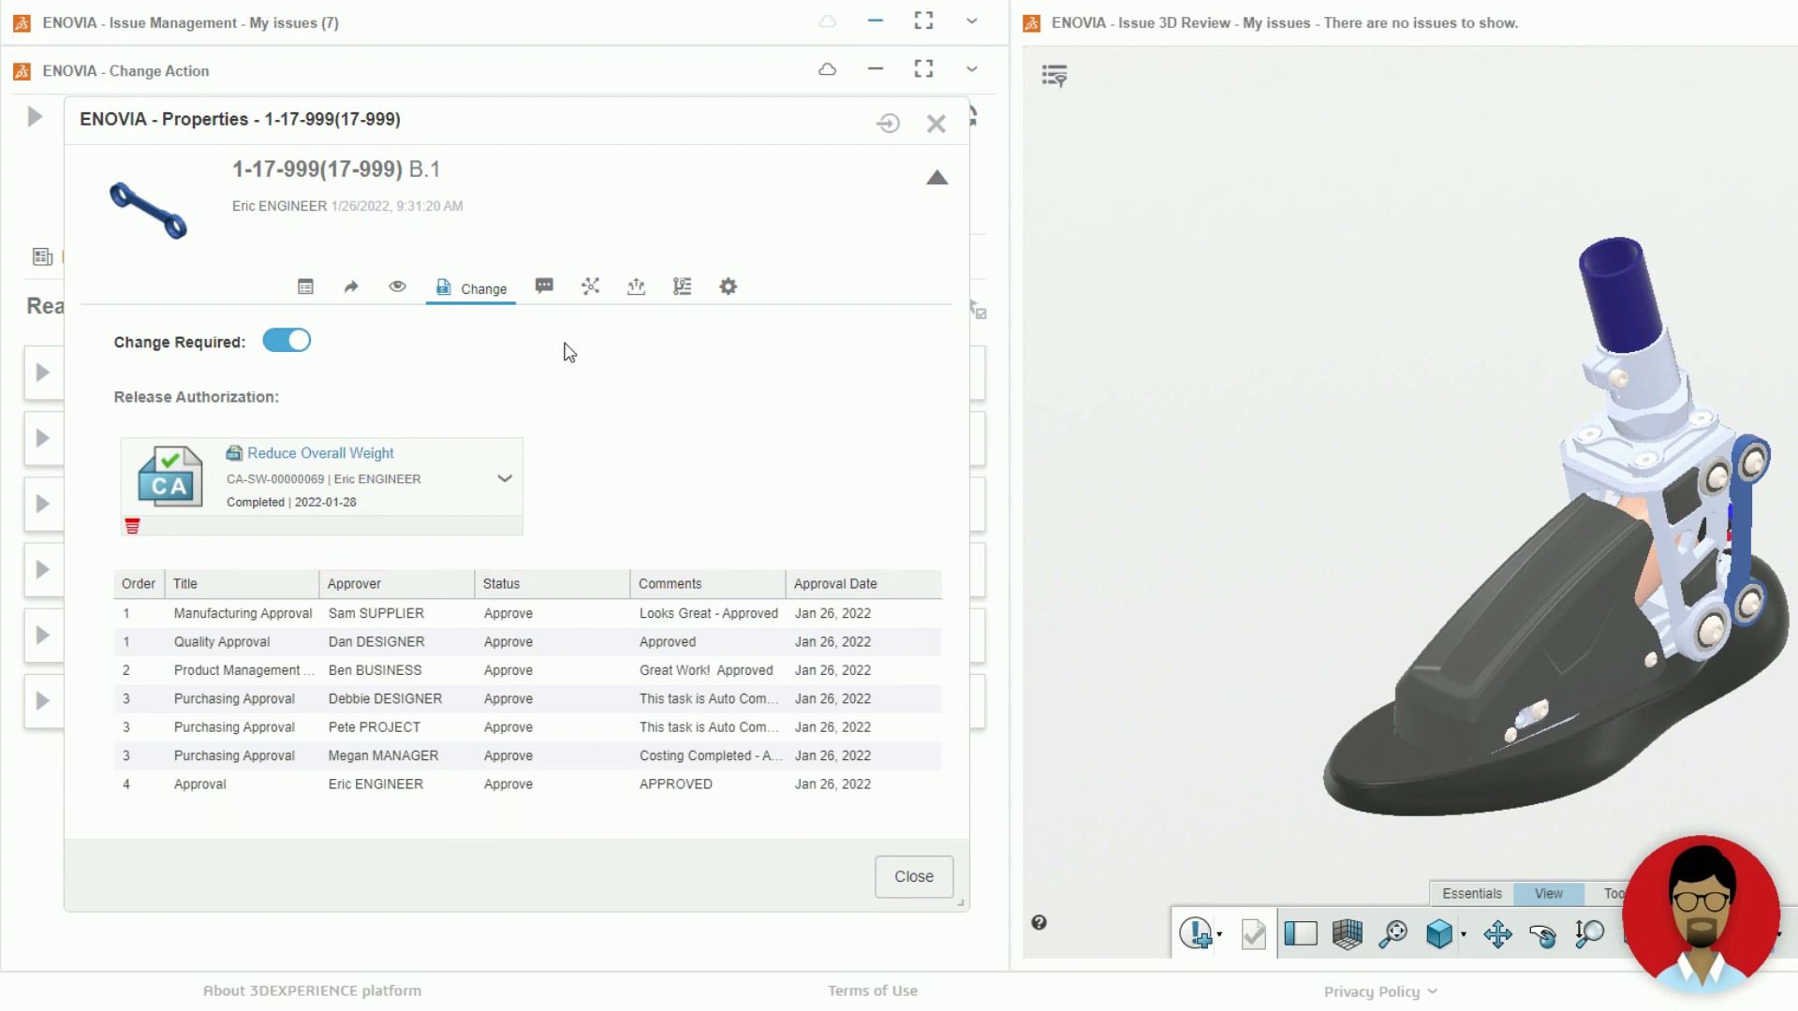
click(894, 876)
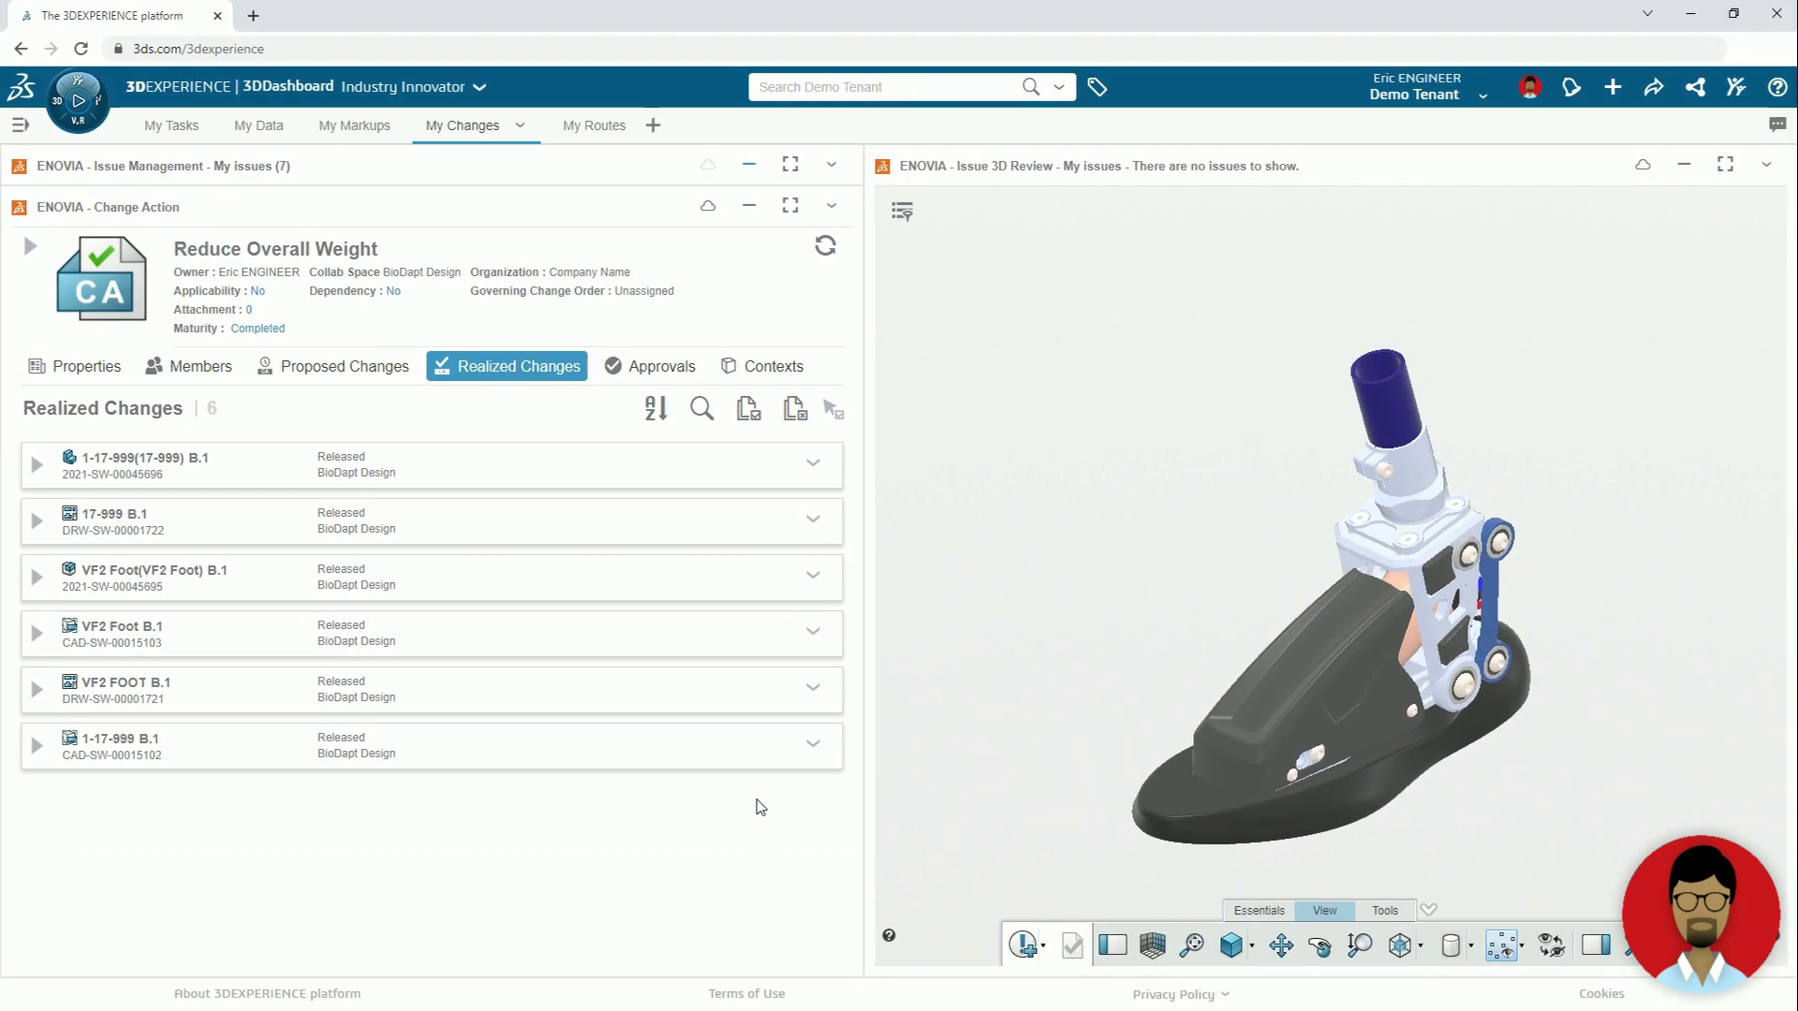
Open the Reduce Overall Weight issue from my issues list and set its lifecycle to Completed
click(749, 207)
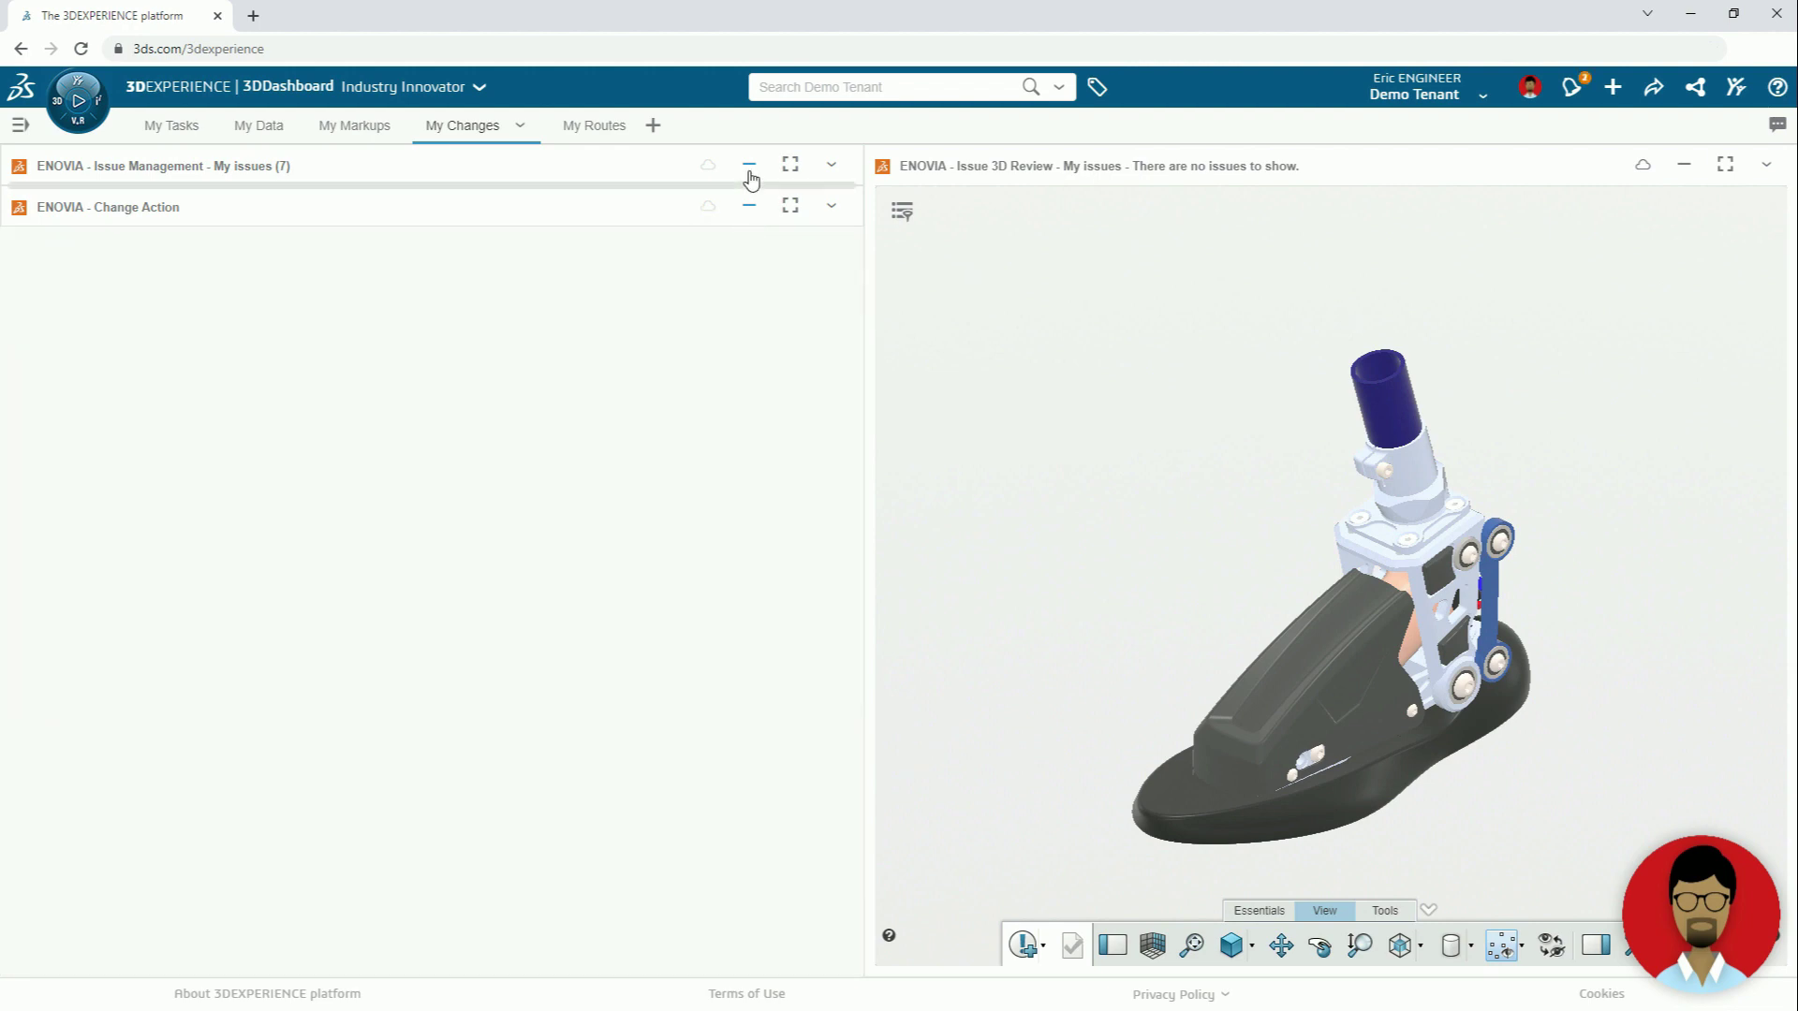
click(749, 167)
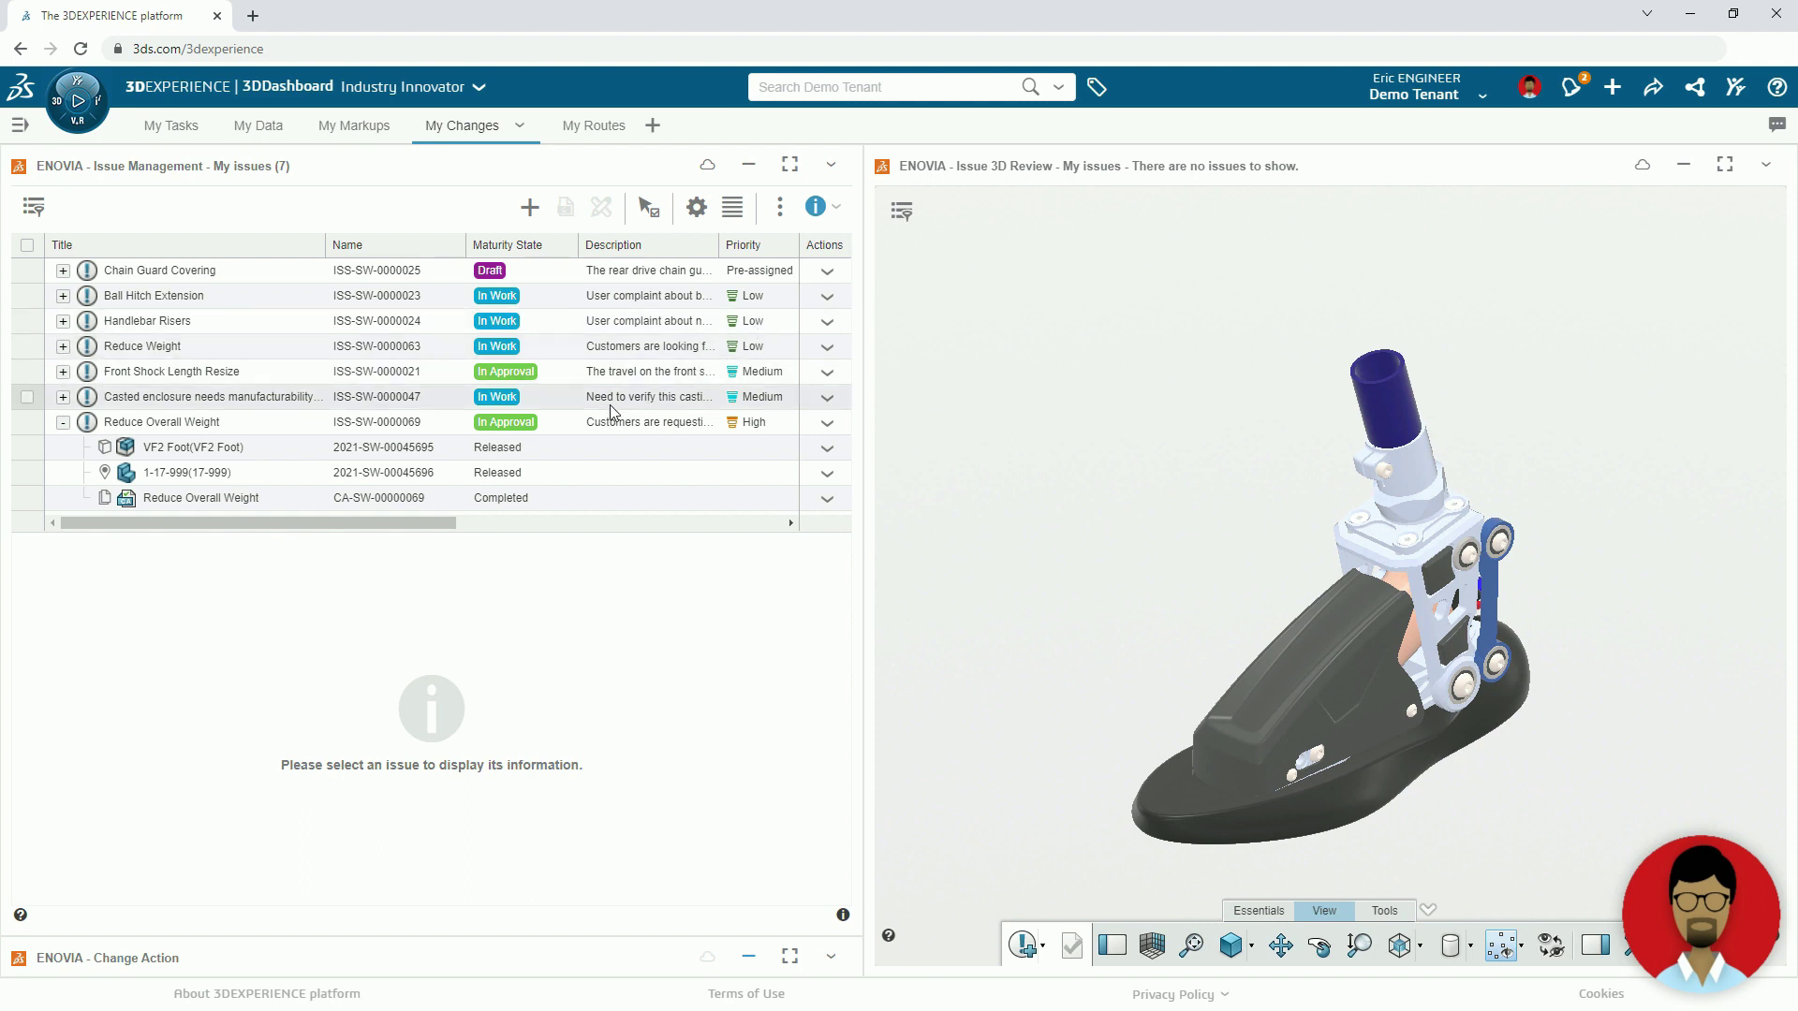
click(580, 421)
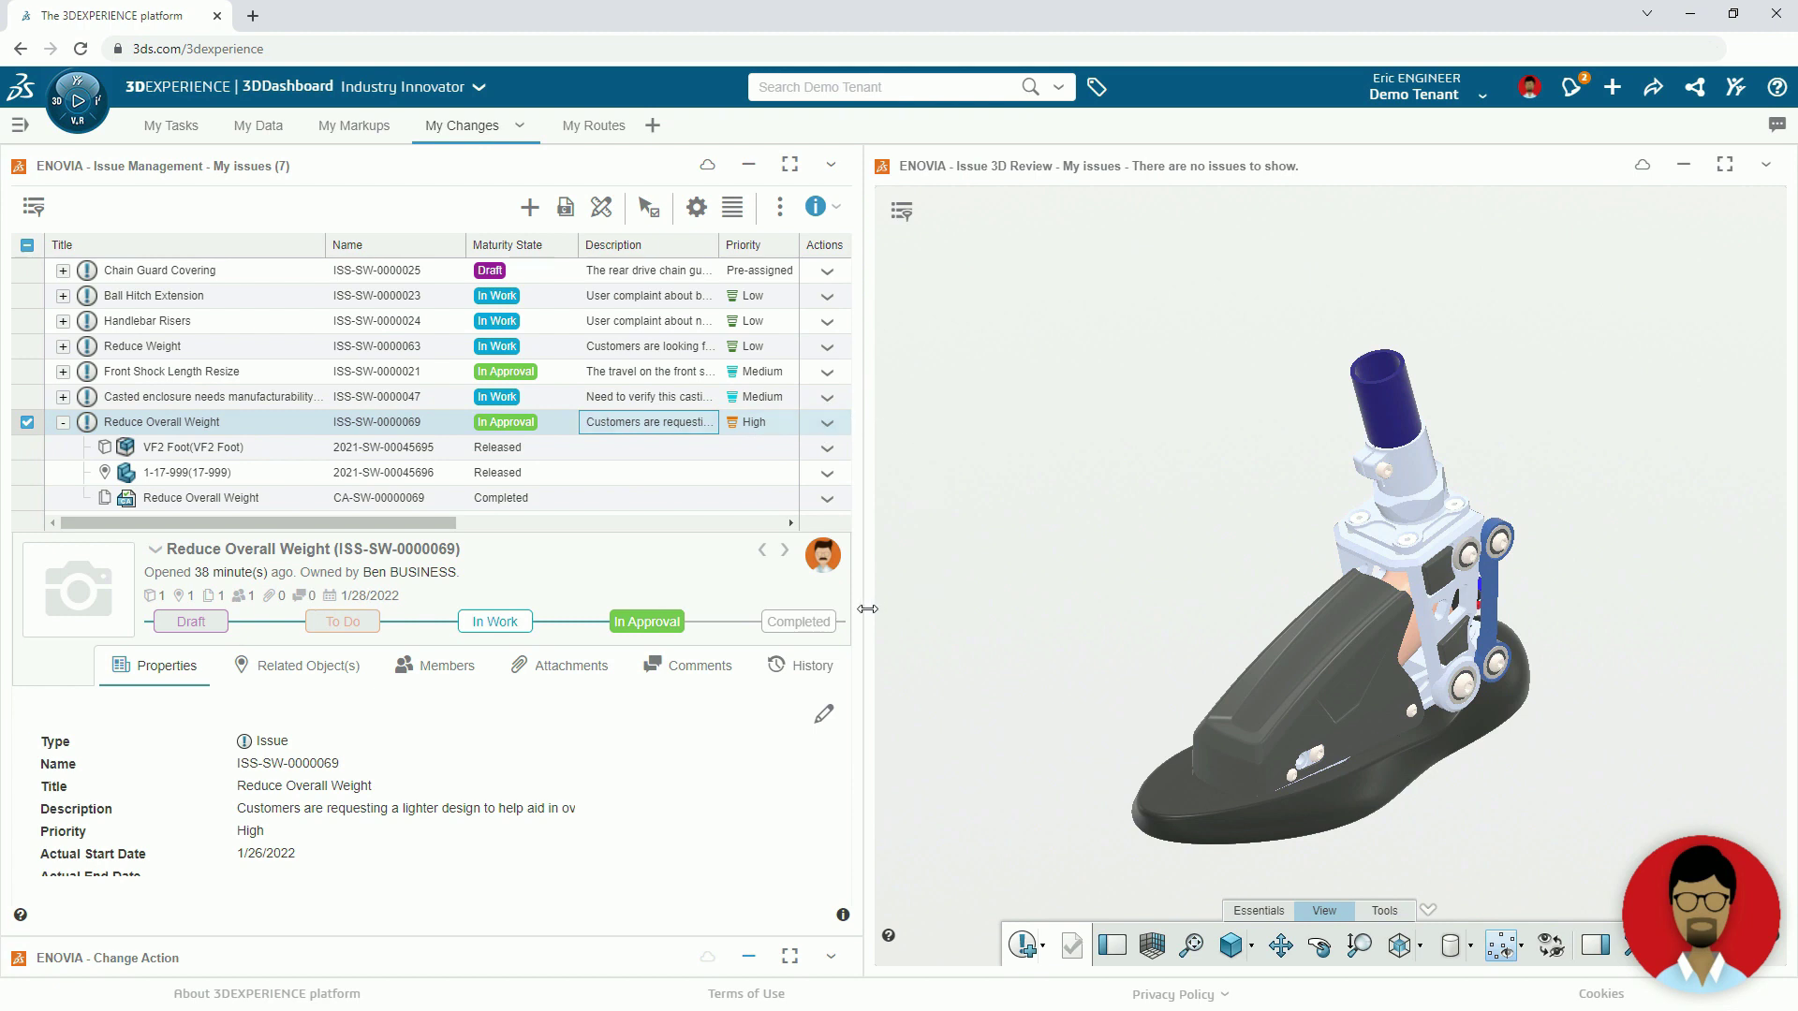
click(817, 623)
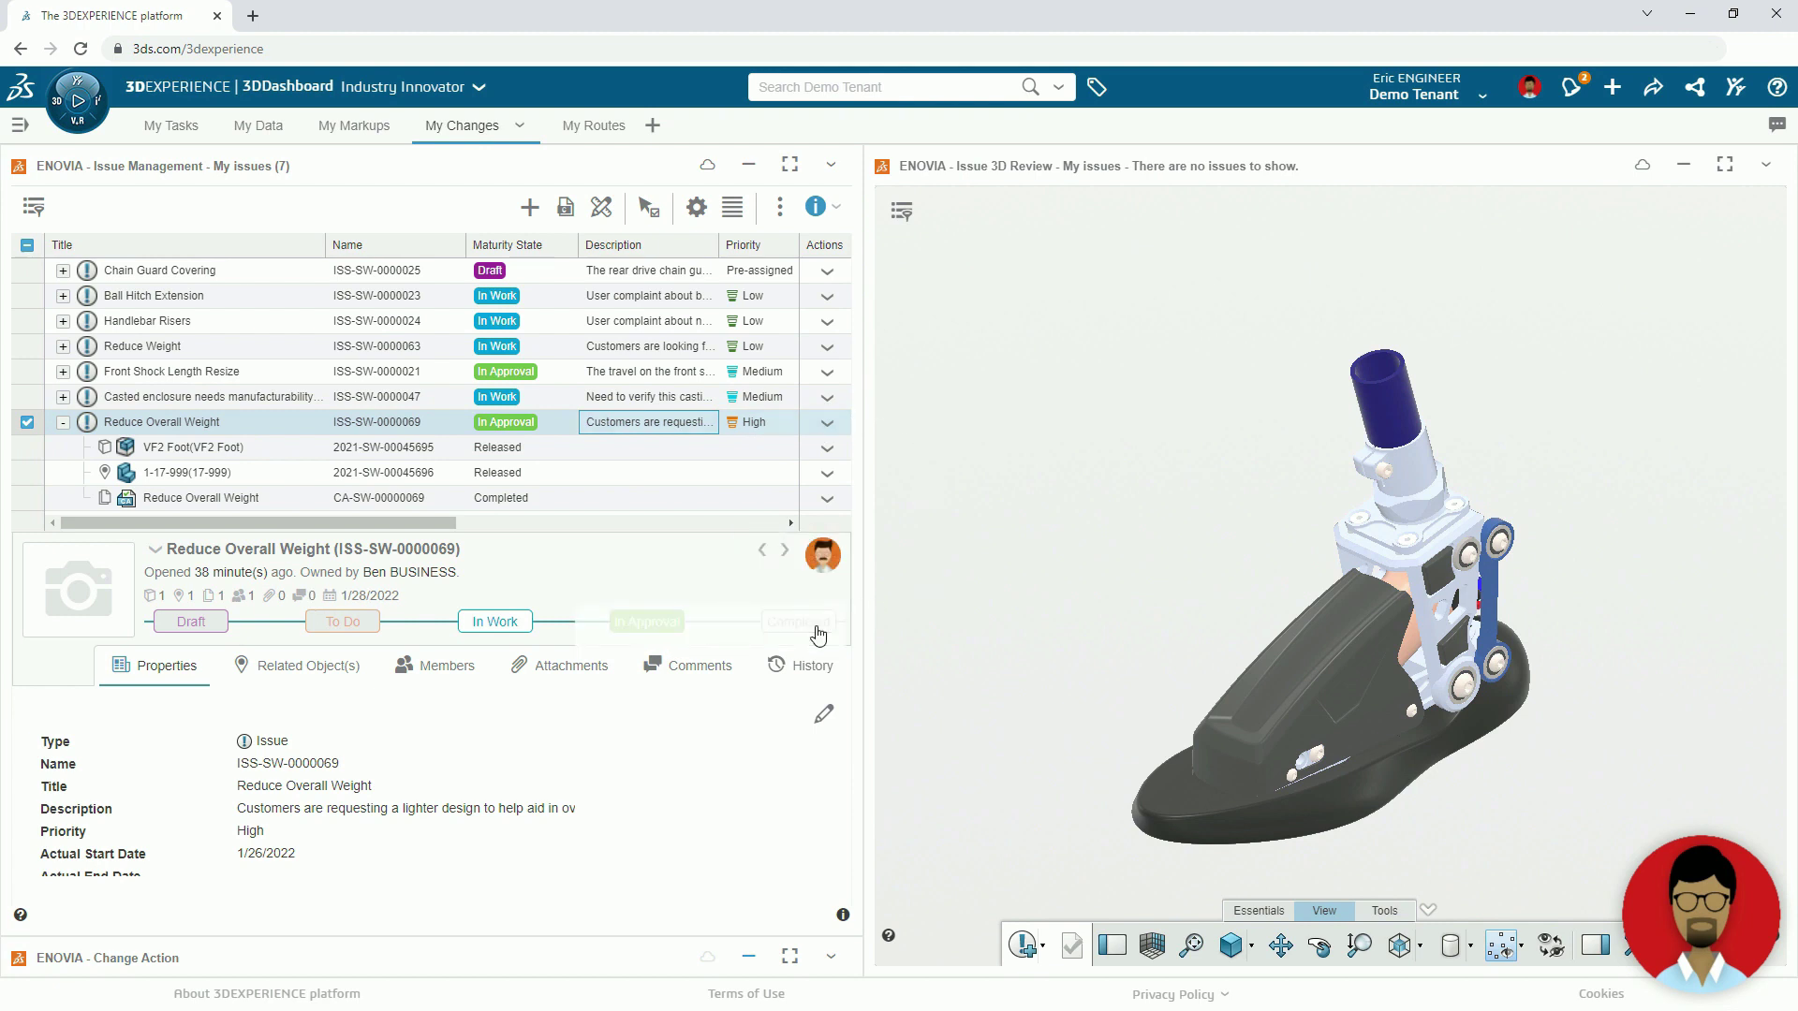